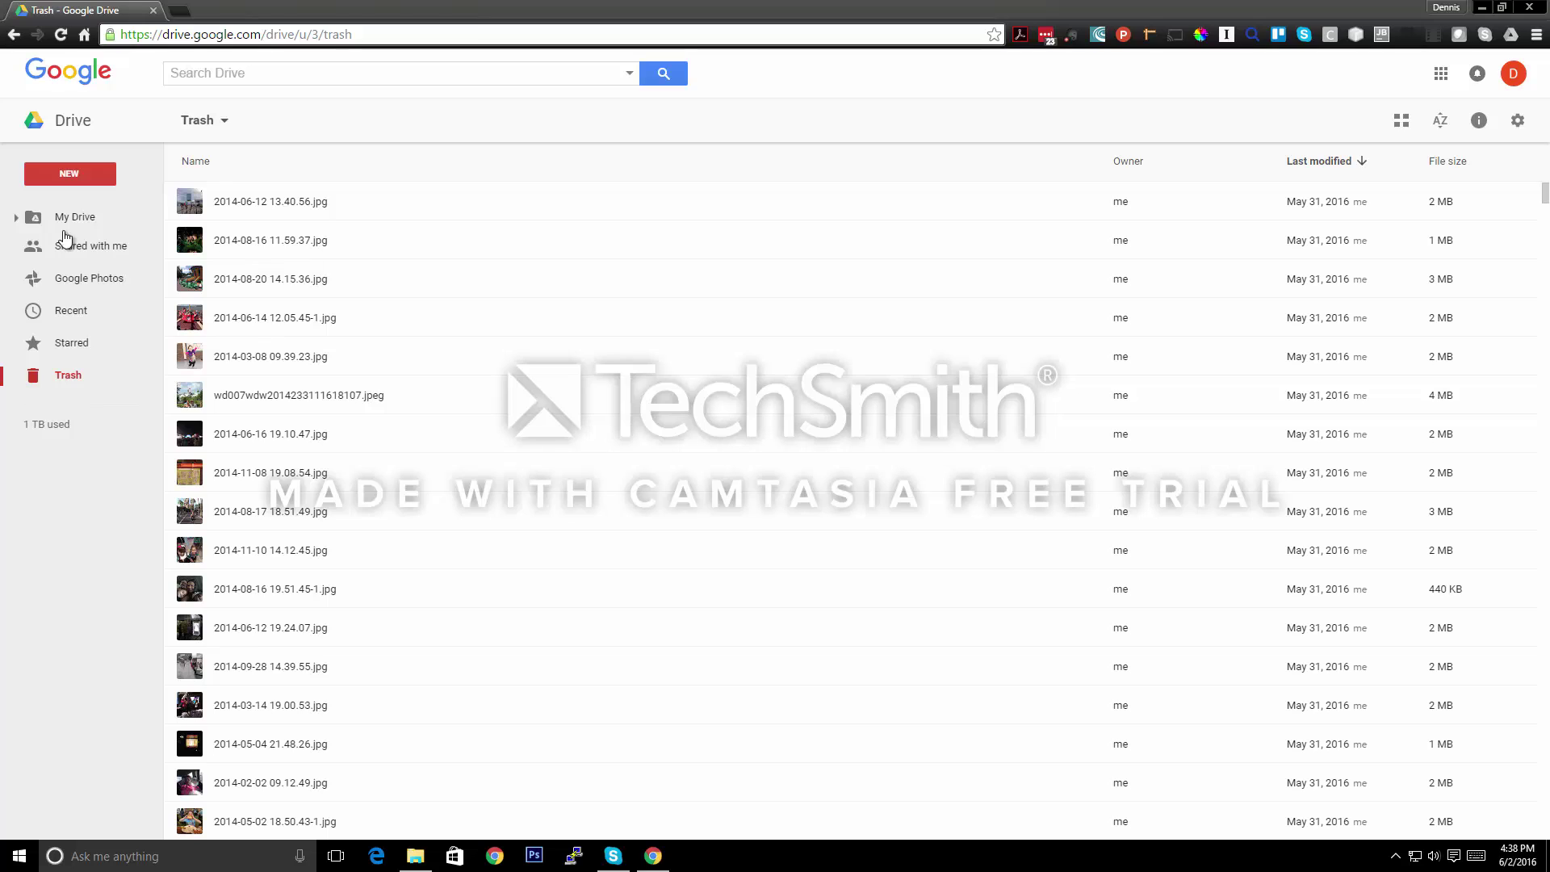
- Select 2014-06-12 13.40.56.jpg, the first Trash file, and scroll through the list
click(340, 197)
click(341, 194)
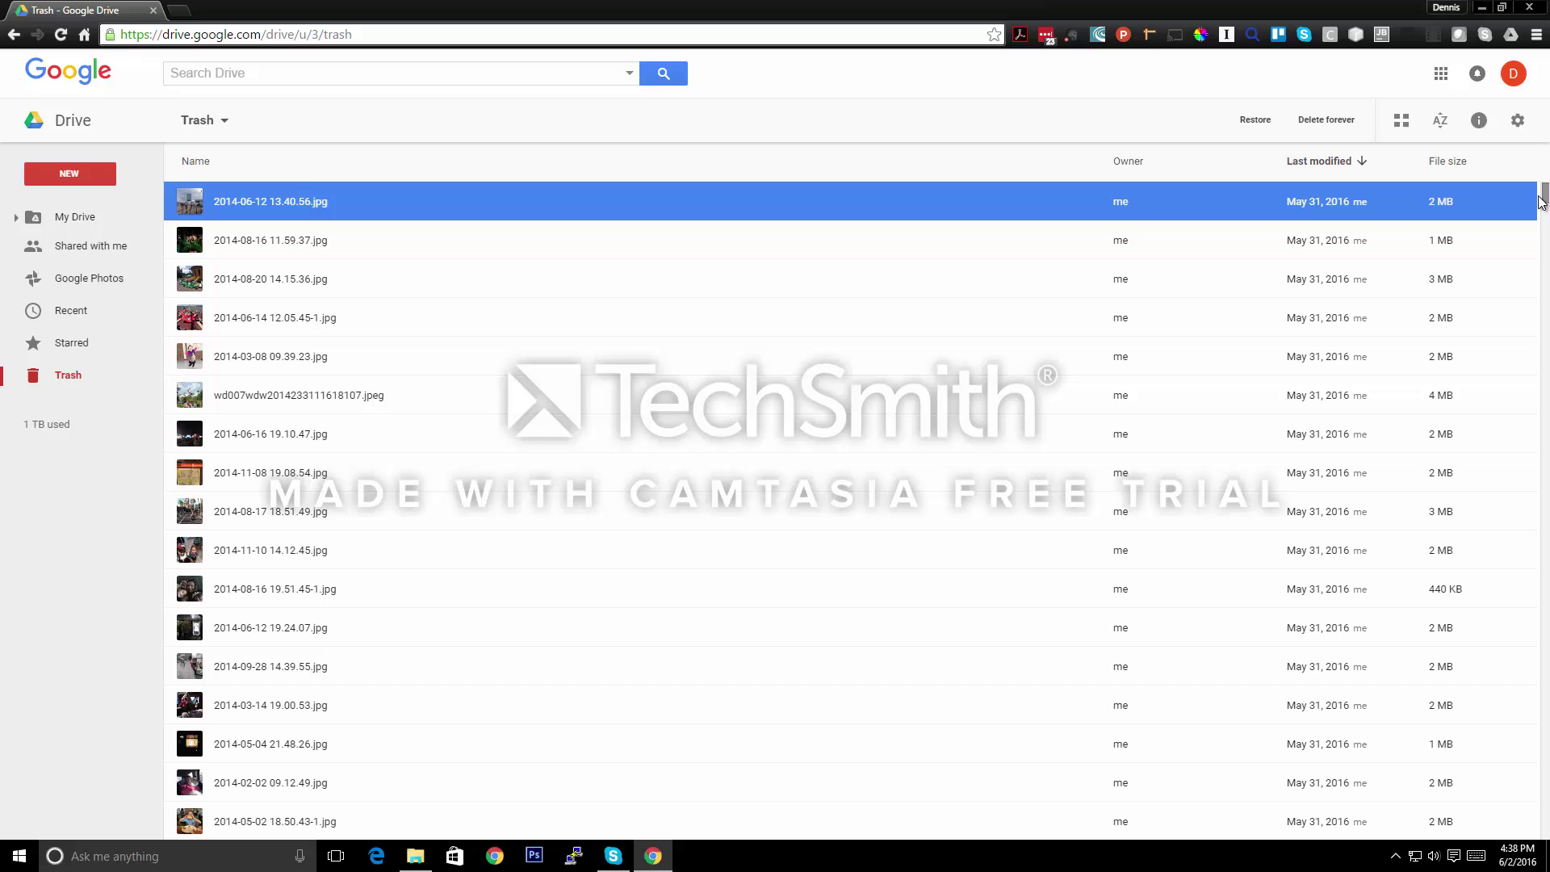
drag(1545, 200, 1546, 832)
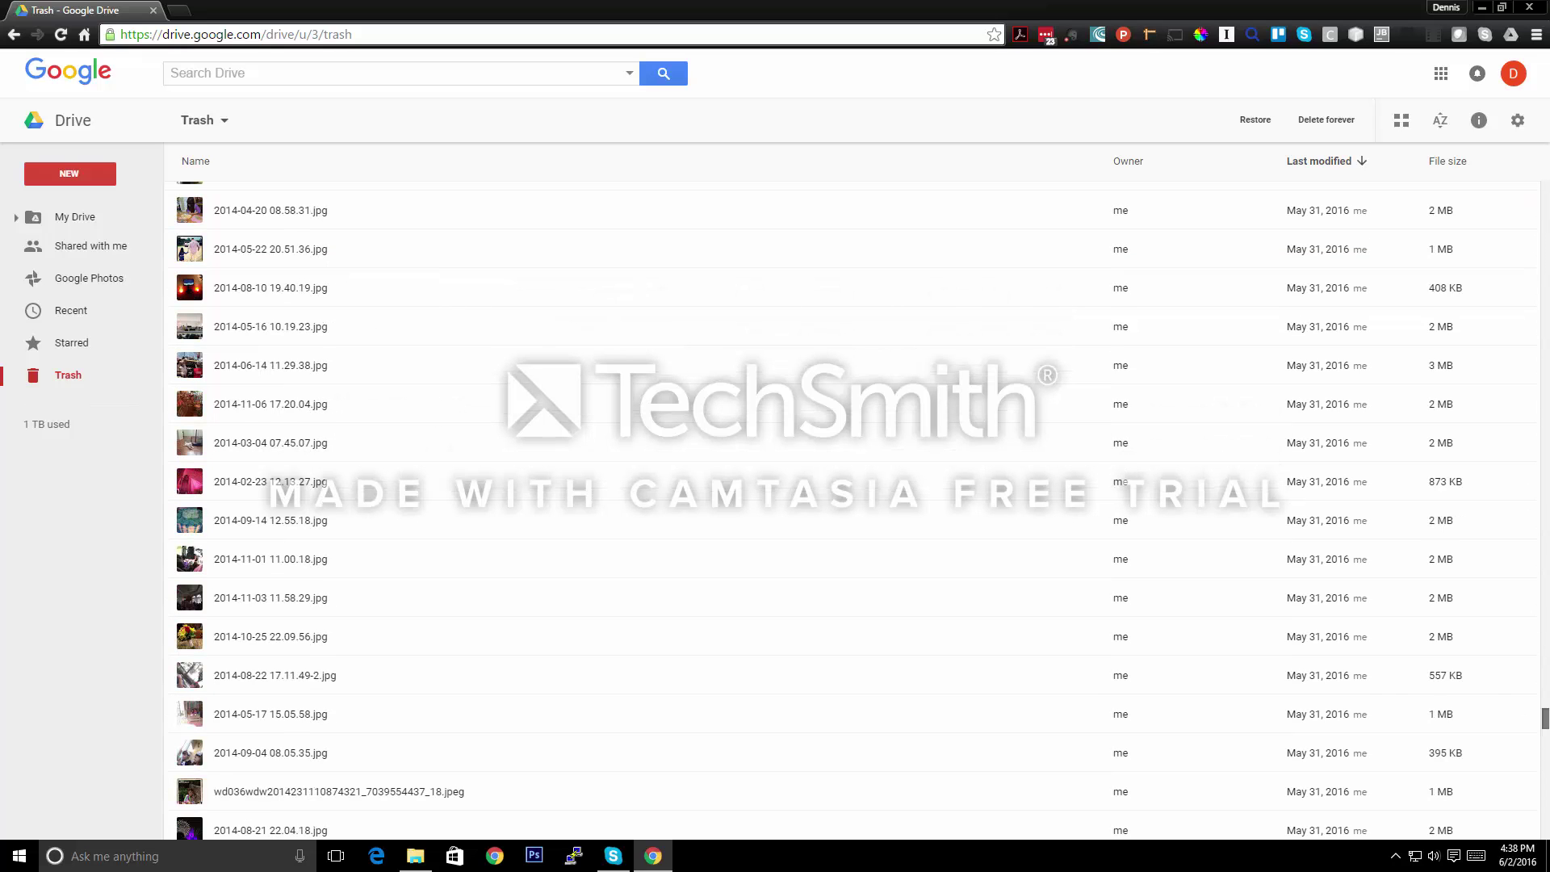
drag(1545, 718, 1545, 192)
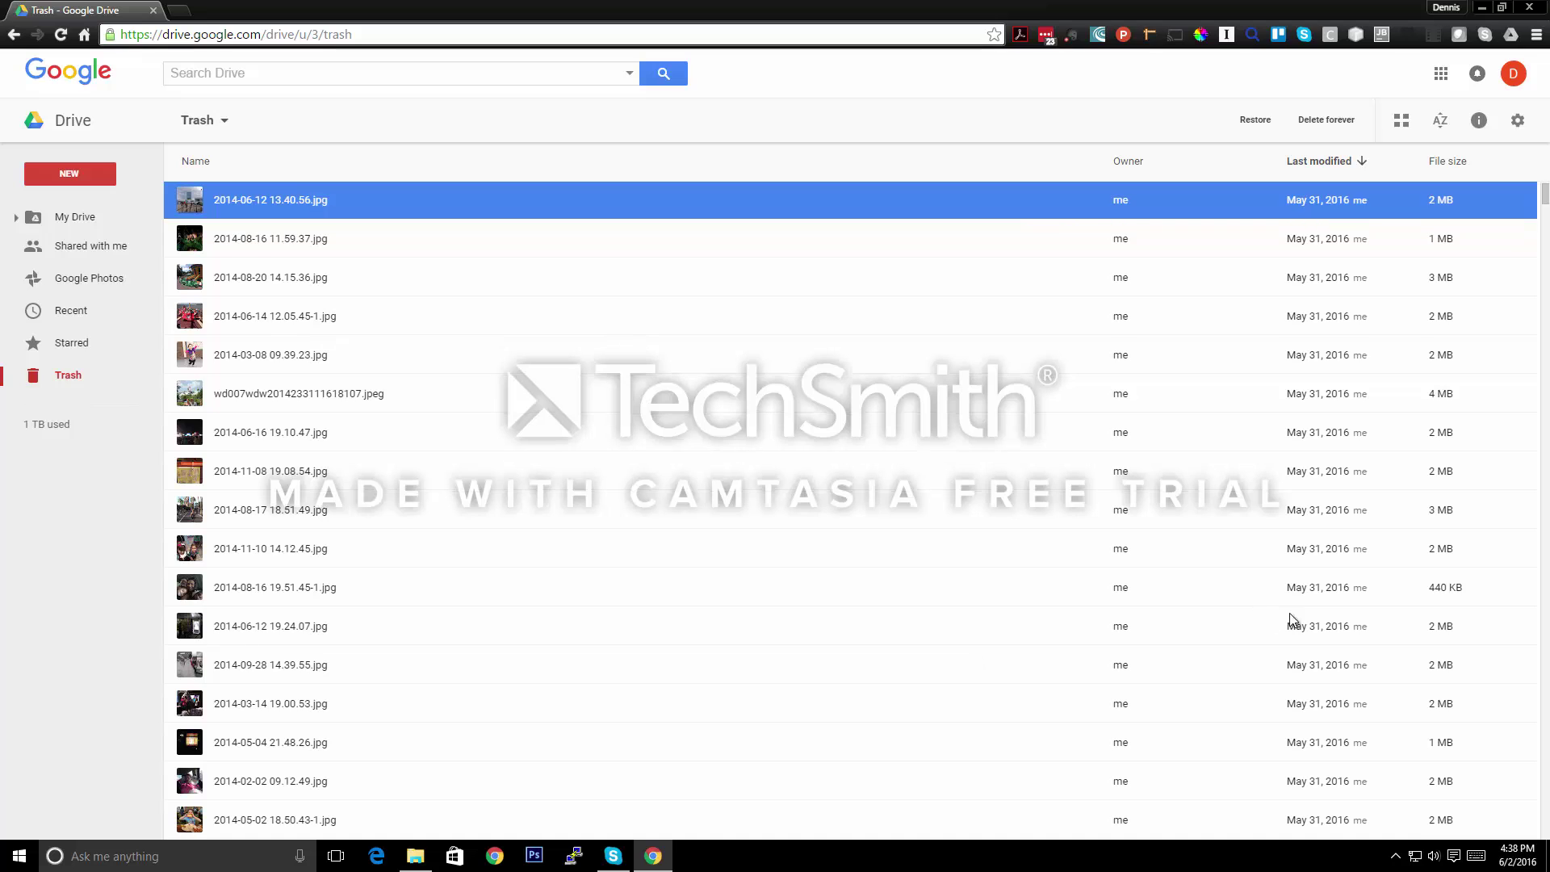
scroll(1291, 614, down, 10)
scroll(1290, 616, down, 10)
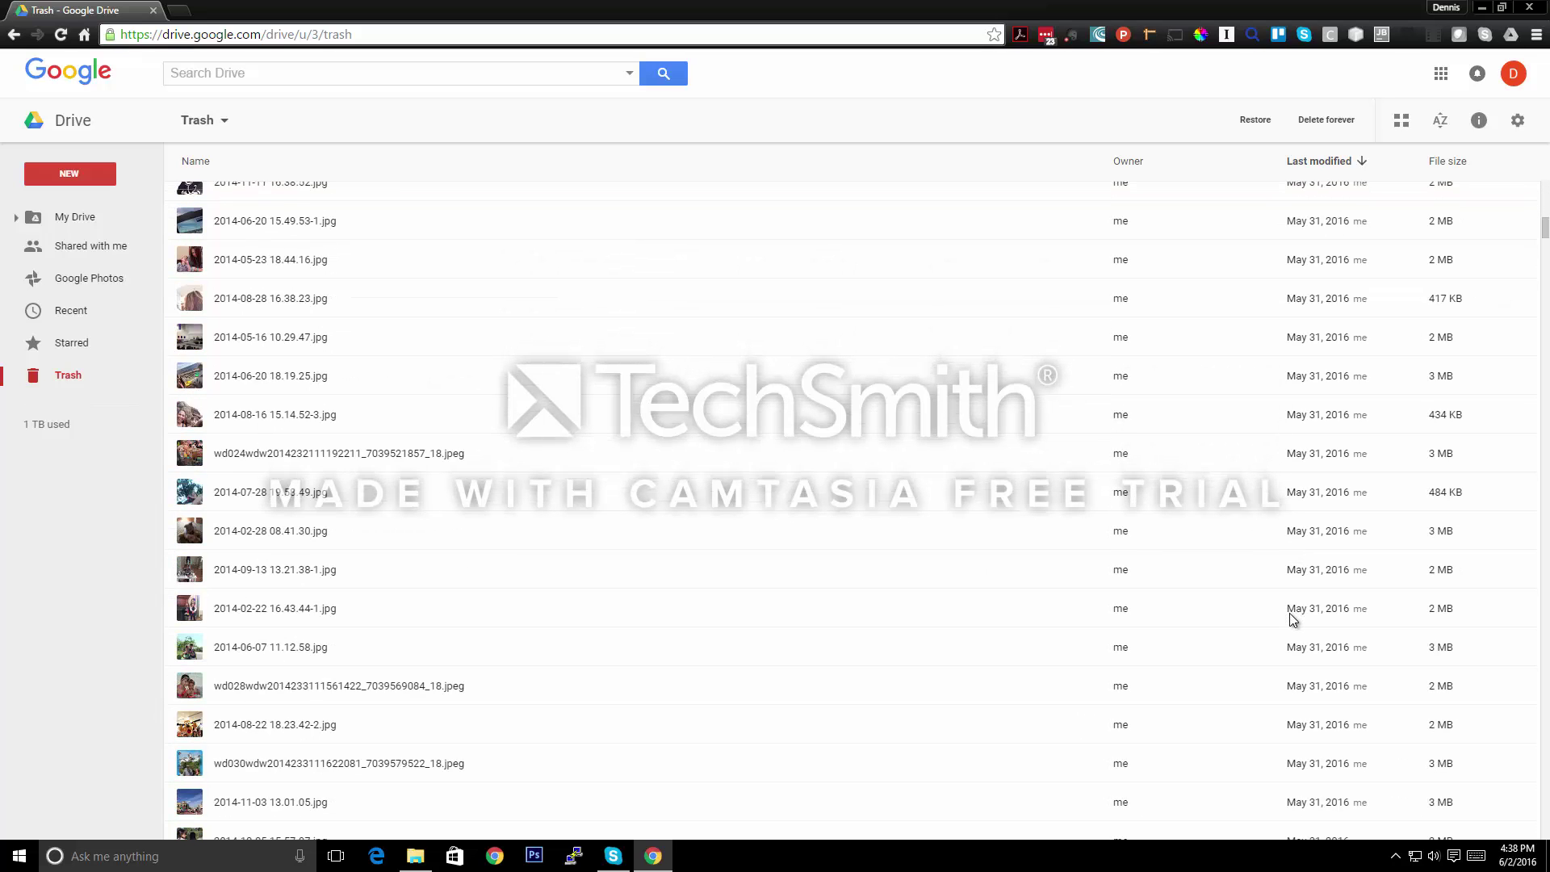
scroll(1292, 602, up, 3)
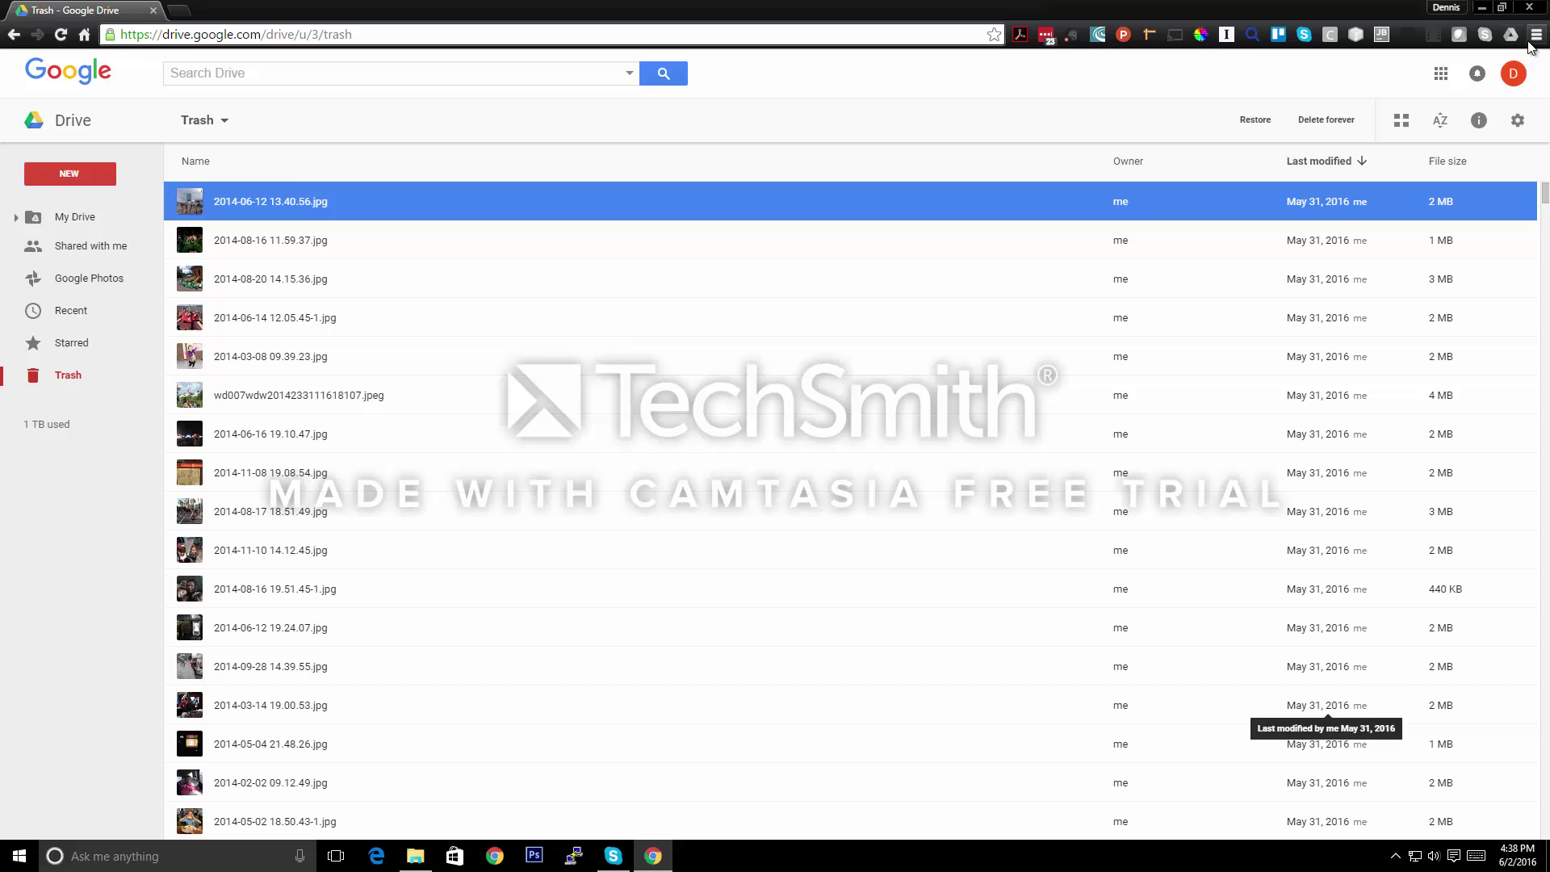
- Open Chrome's developer tools and select the Drive page's body element
click(1536, 33)
mouse_move(1469, 260)
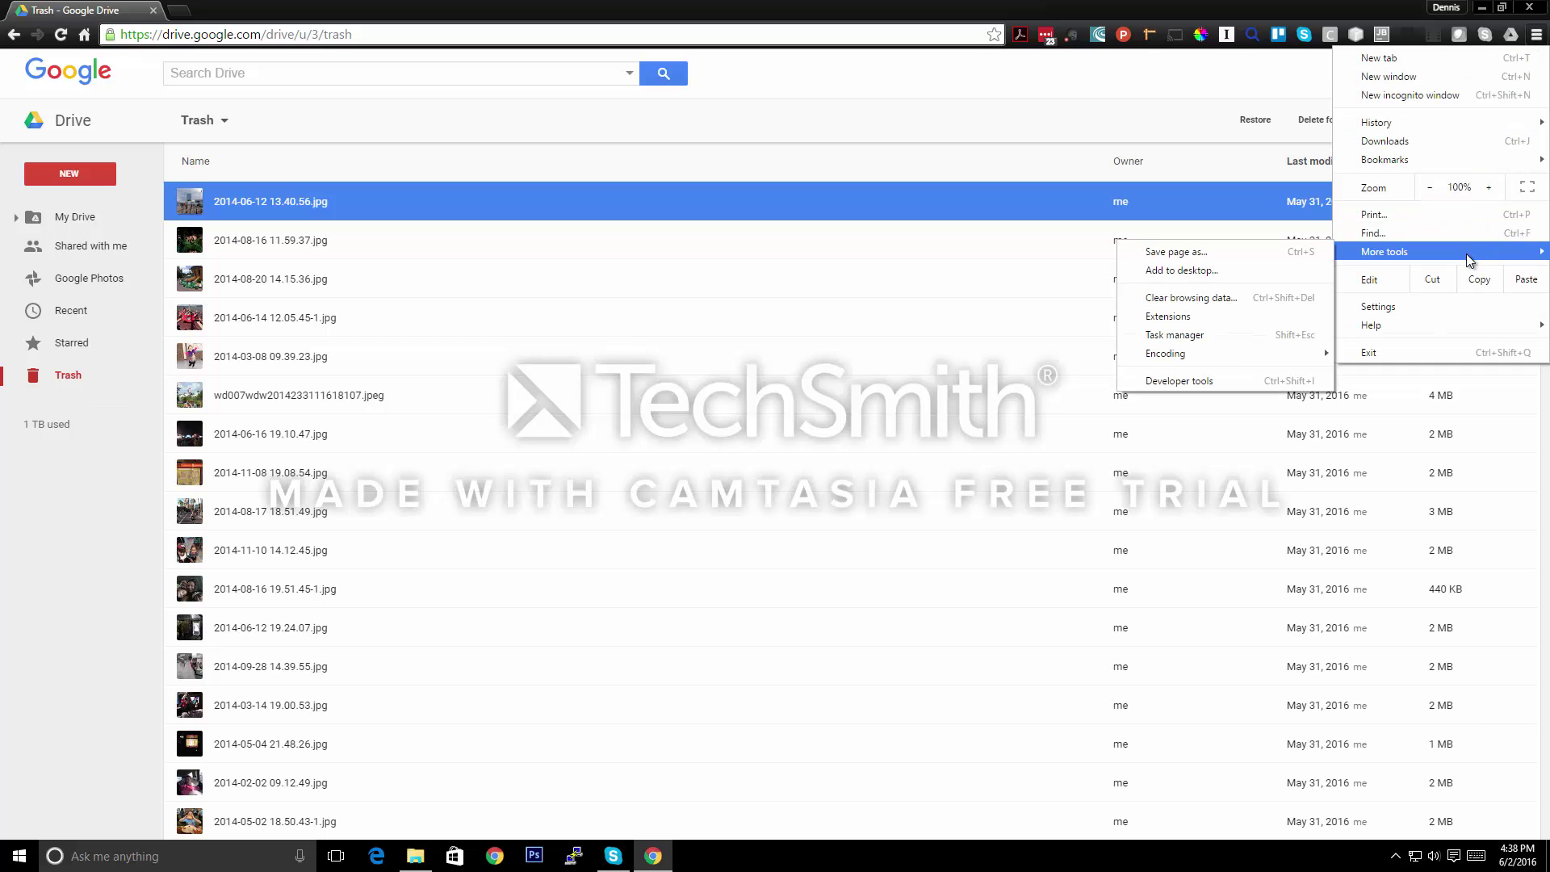
click(1188, 379)
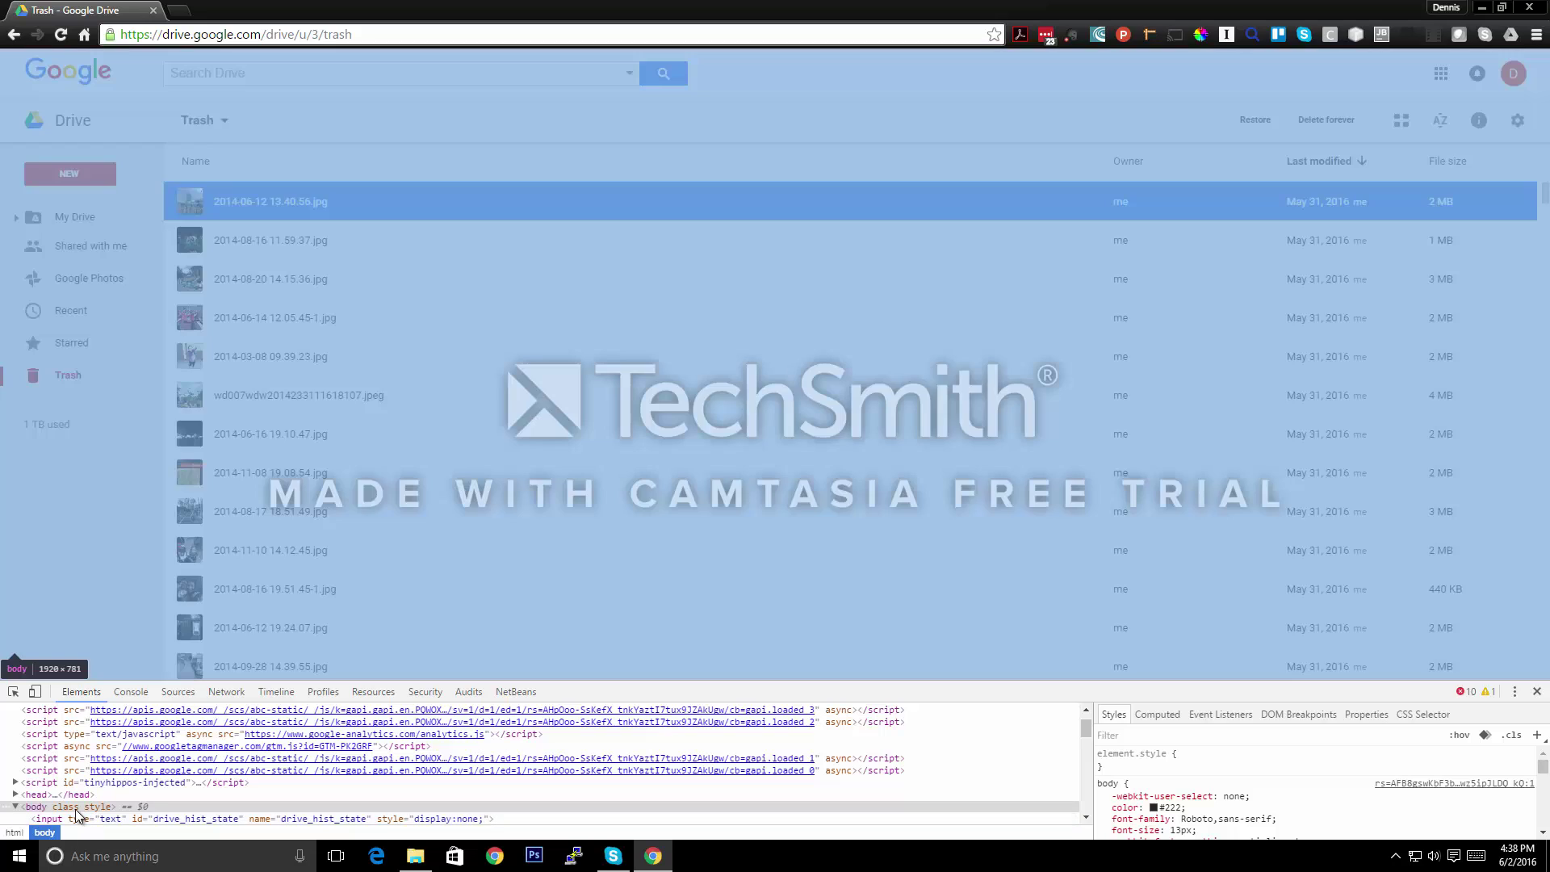
click(77, 808)
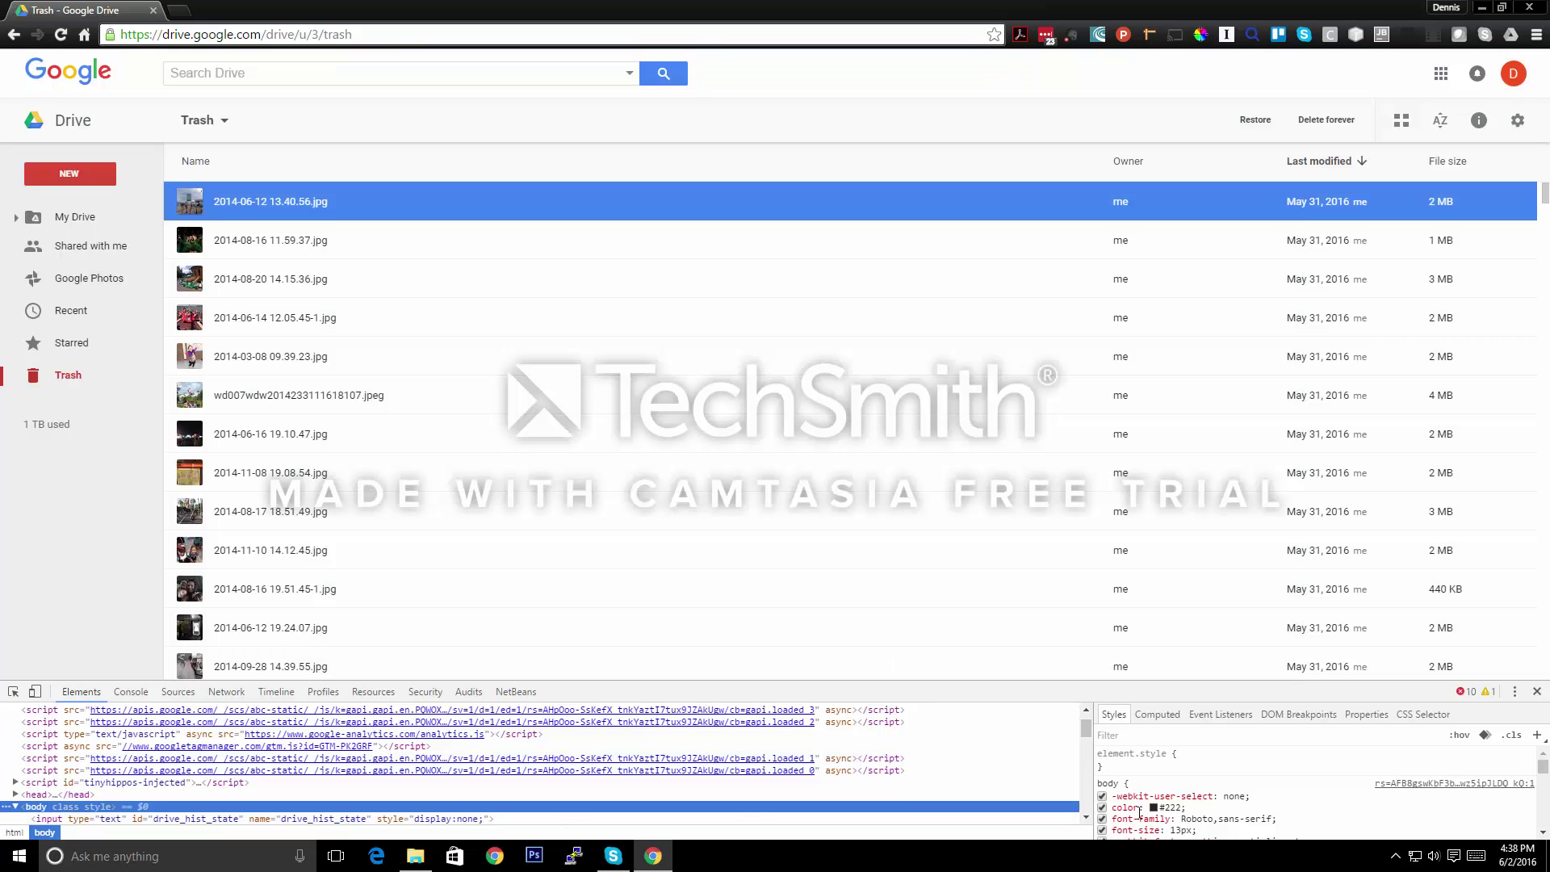
scroll(1178, 812, down, 5)
scroll(1178, 814, up, 2)
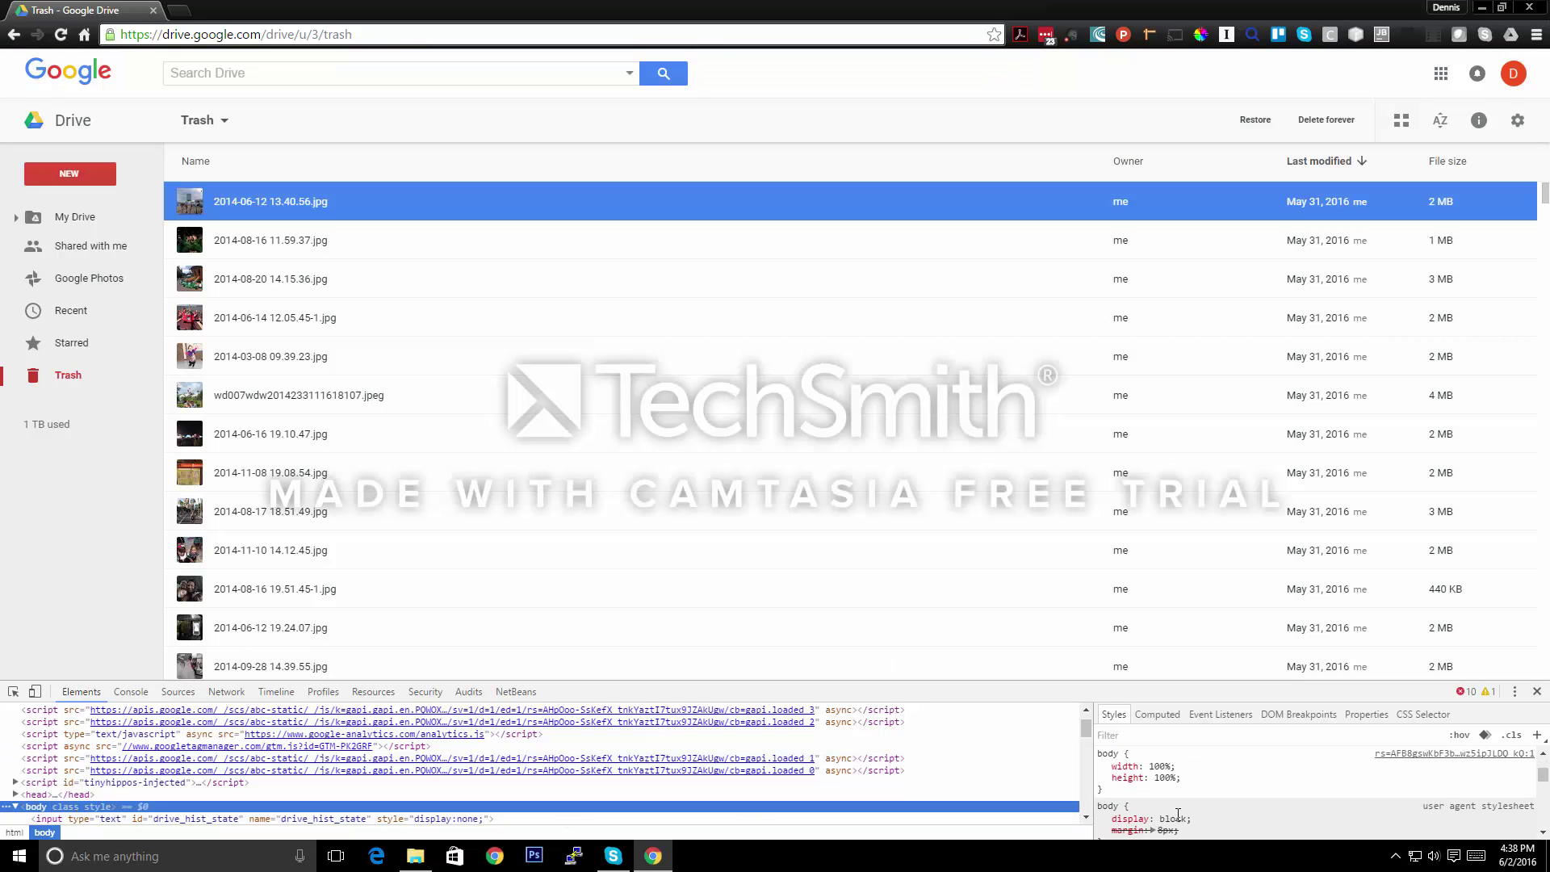
scroll(1178, 813, down, 3)
scroll(1178, 815, down, 2)
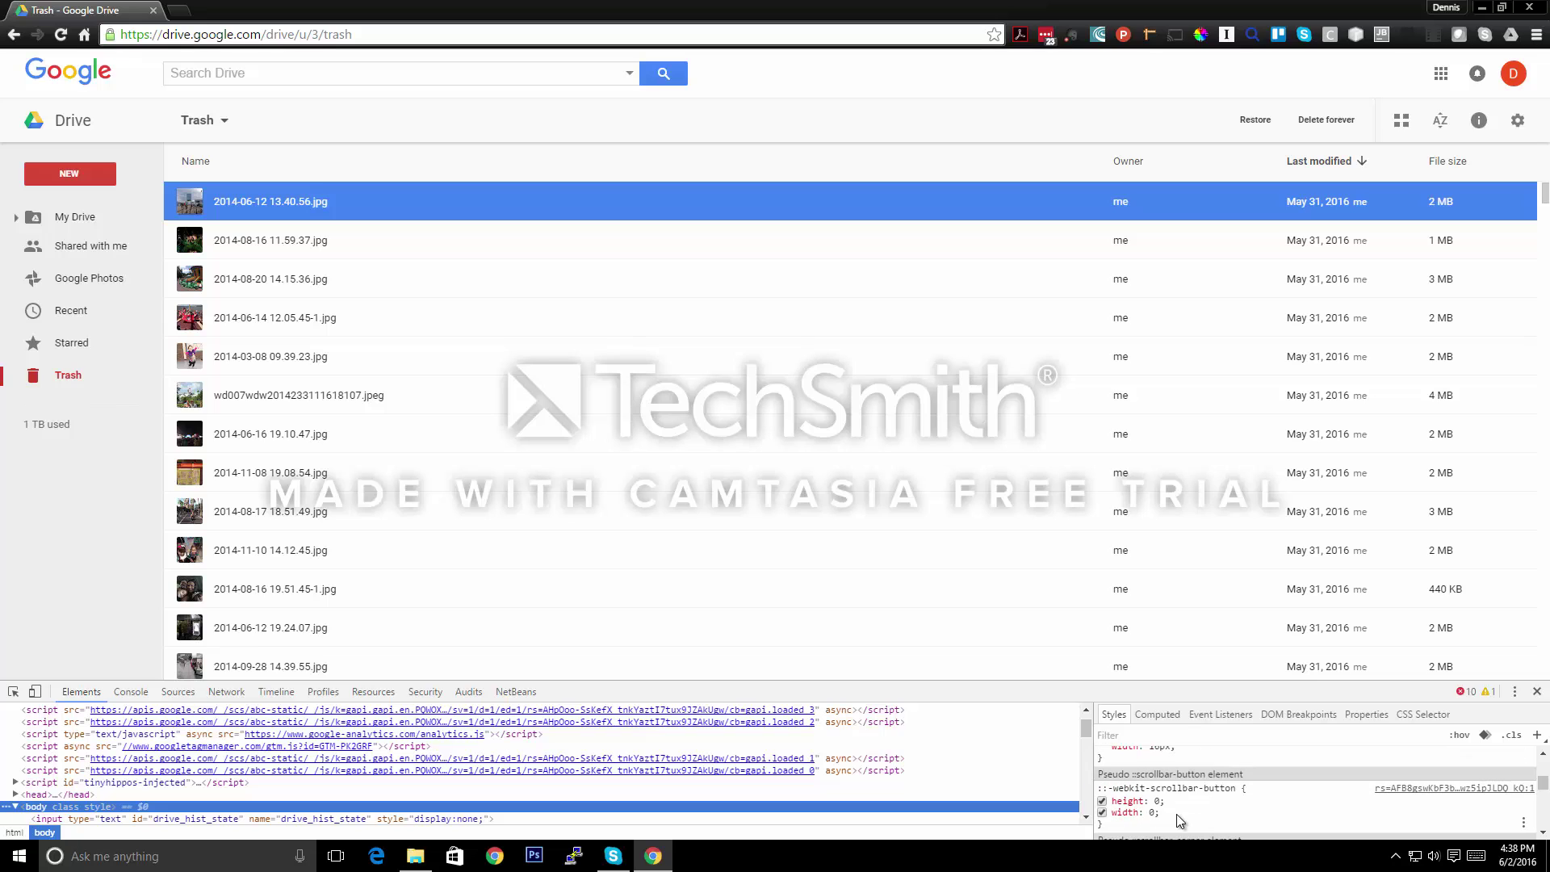
scroll(1175, 807, up, 1)
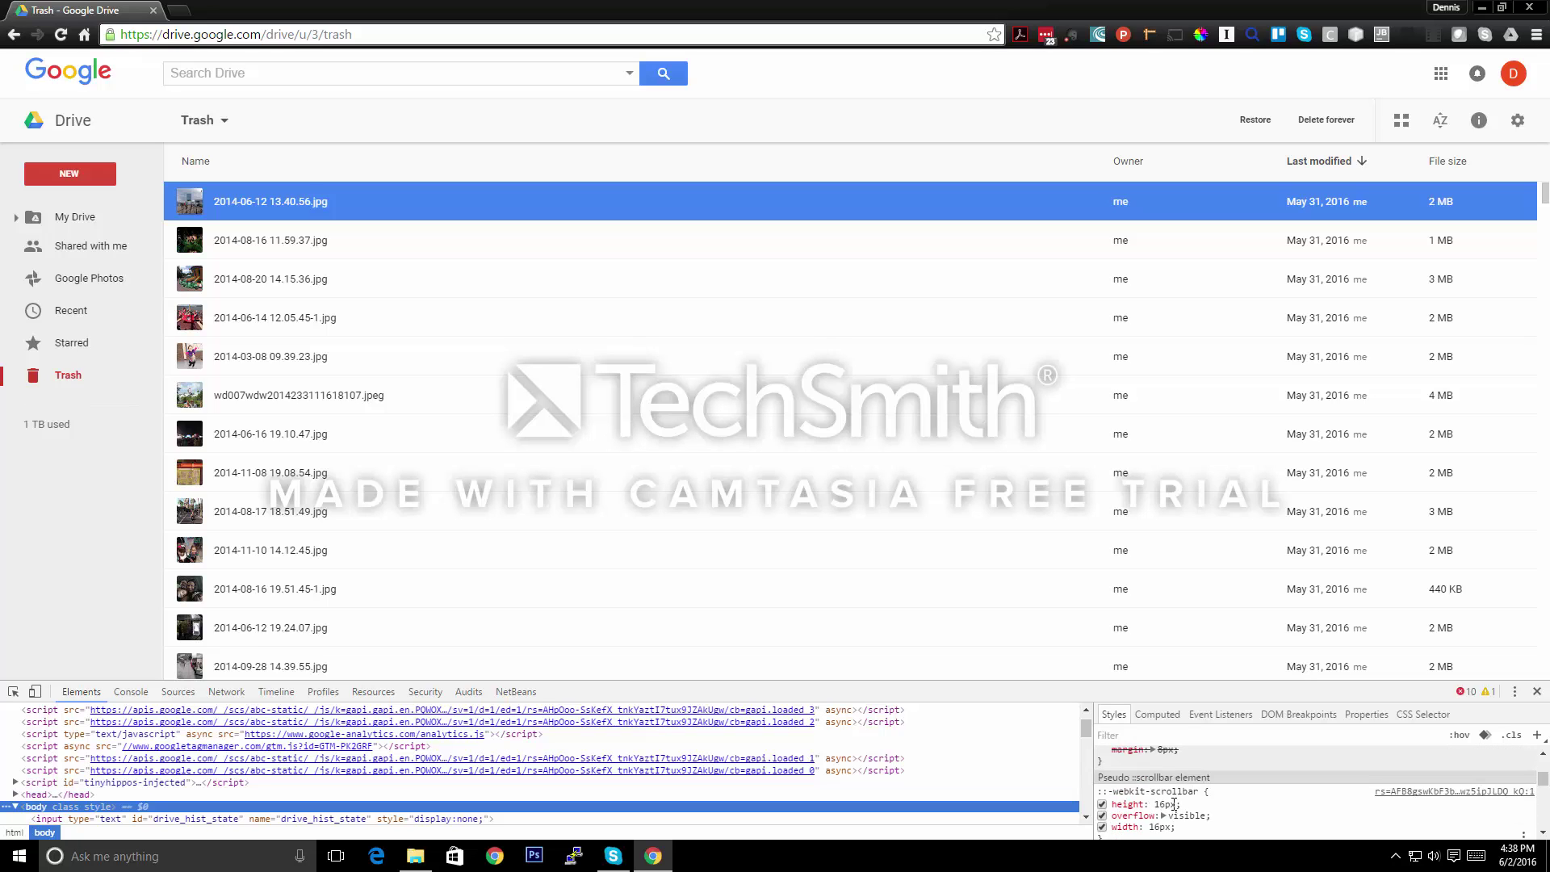
scroll(1175, 803, up, 2)
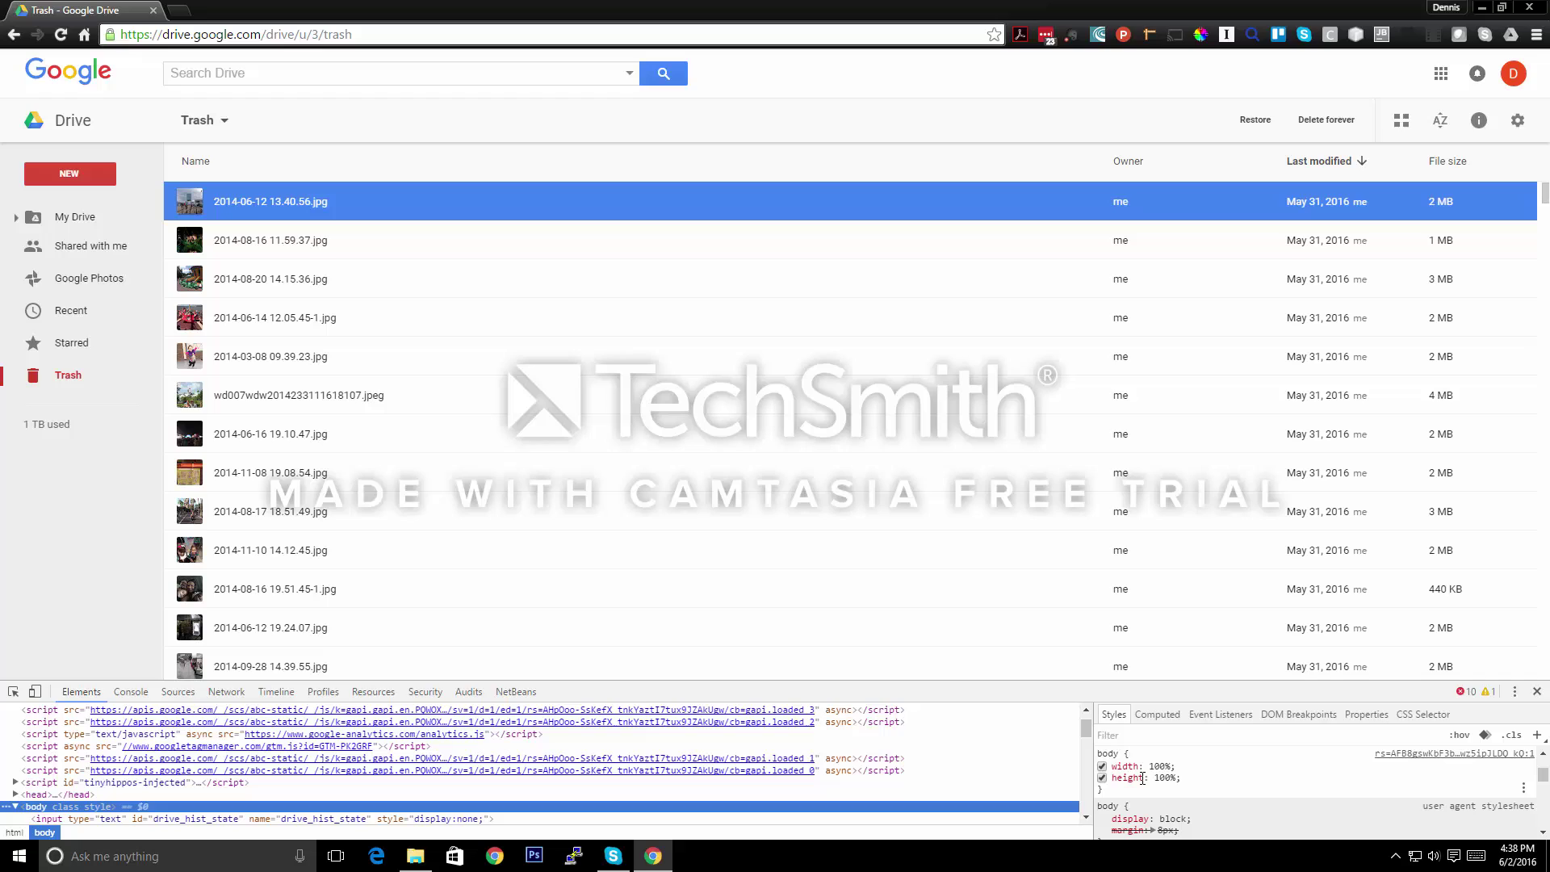
- Change the body's height in Styles from 100% to 200%
click(1167, 779)
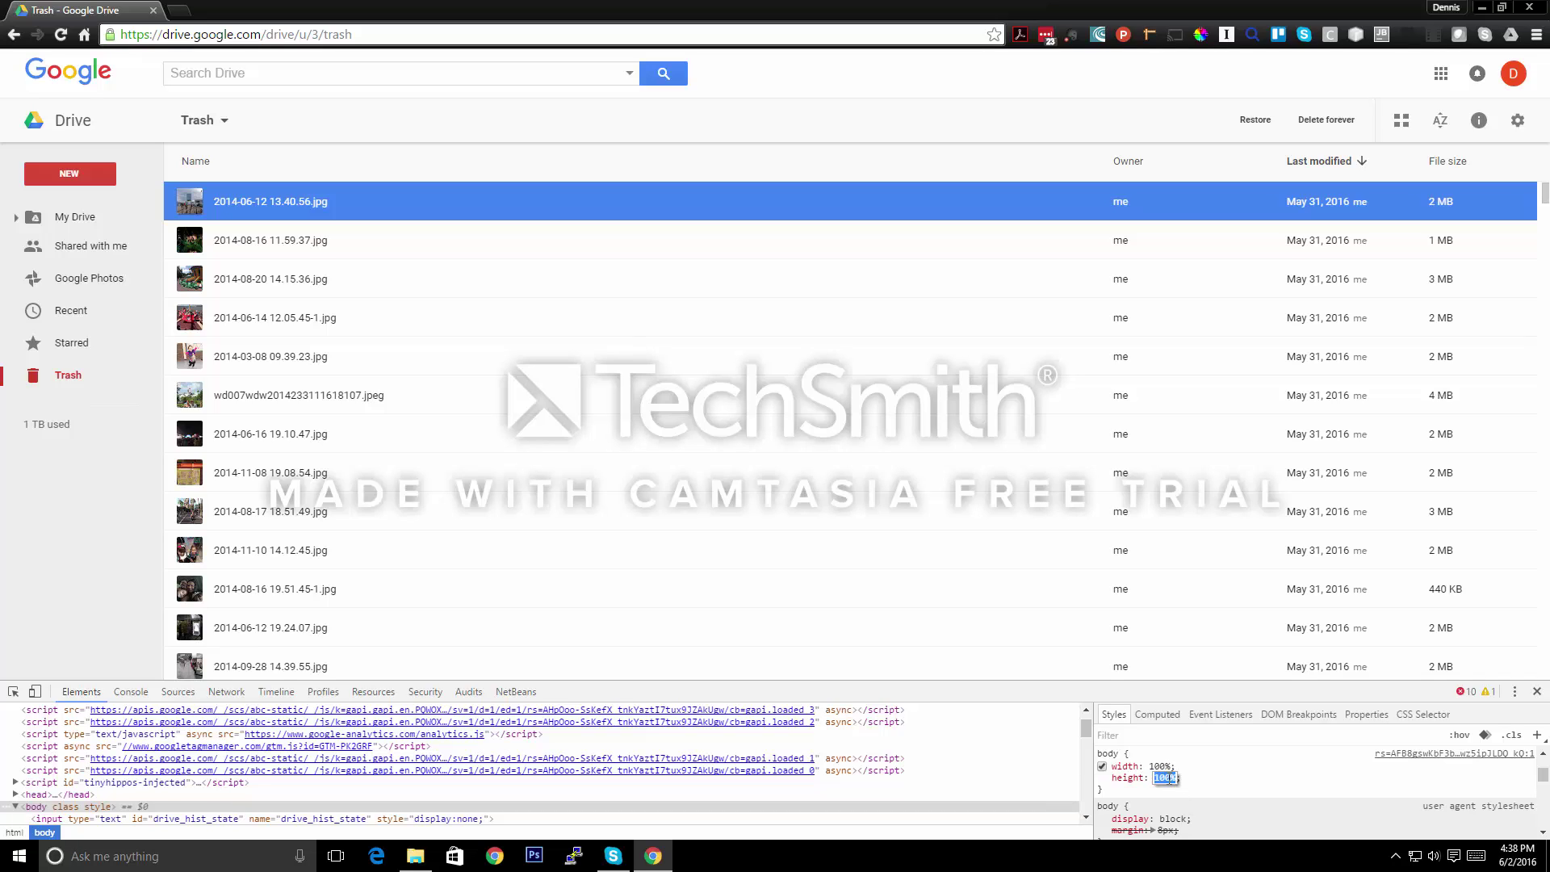
drag(1173, 779, 1144, 778)
text(200)
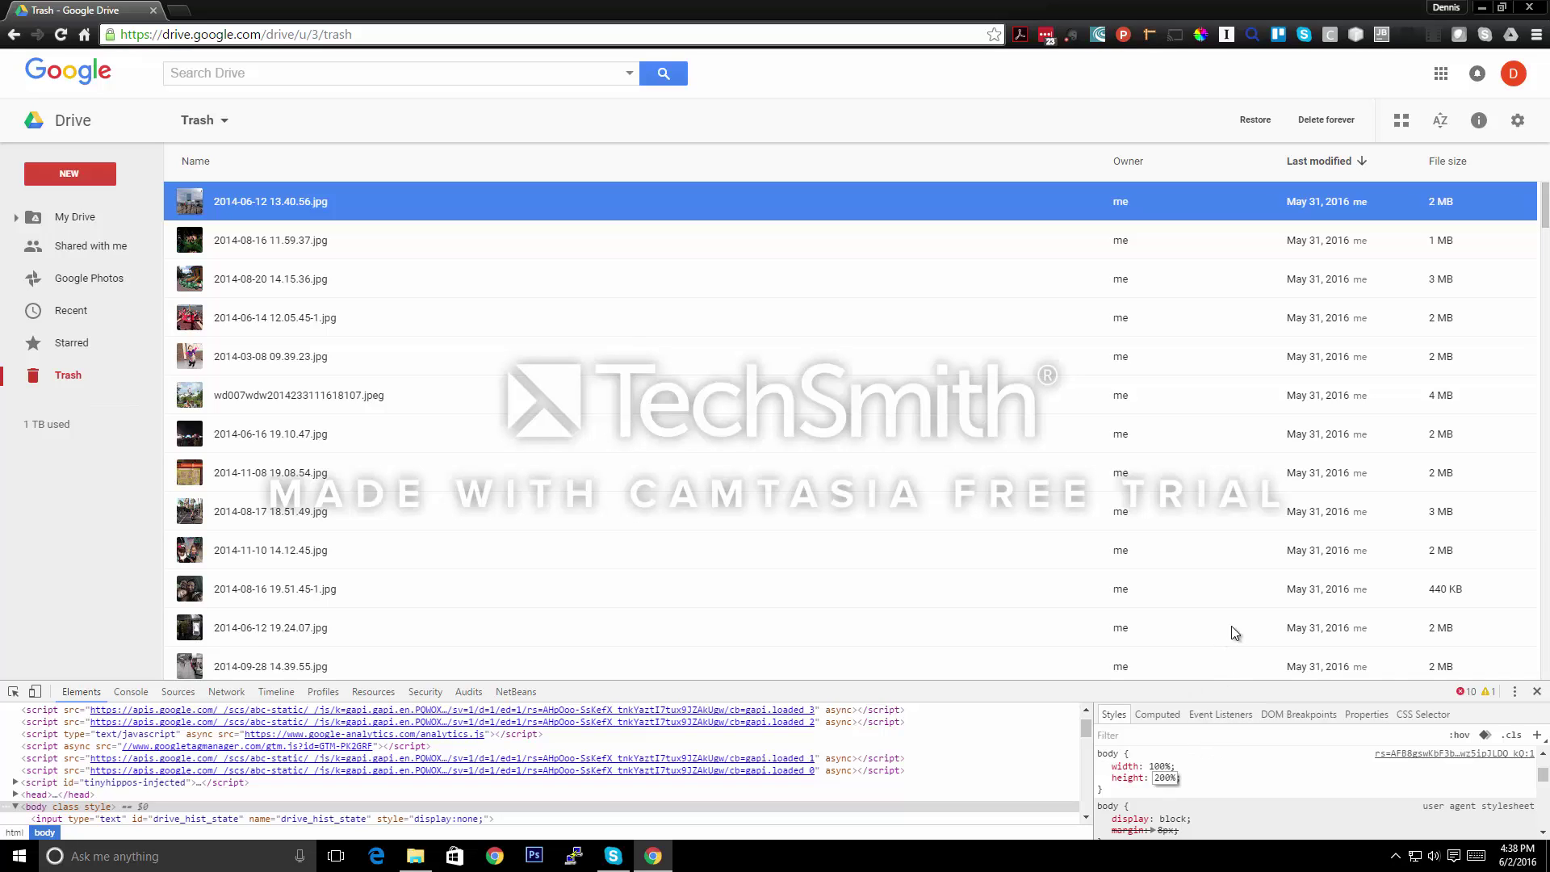
click(1249, 783)
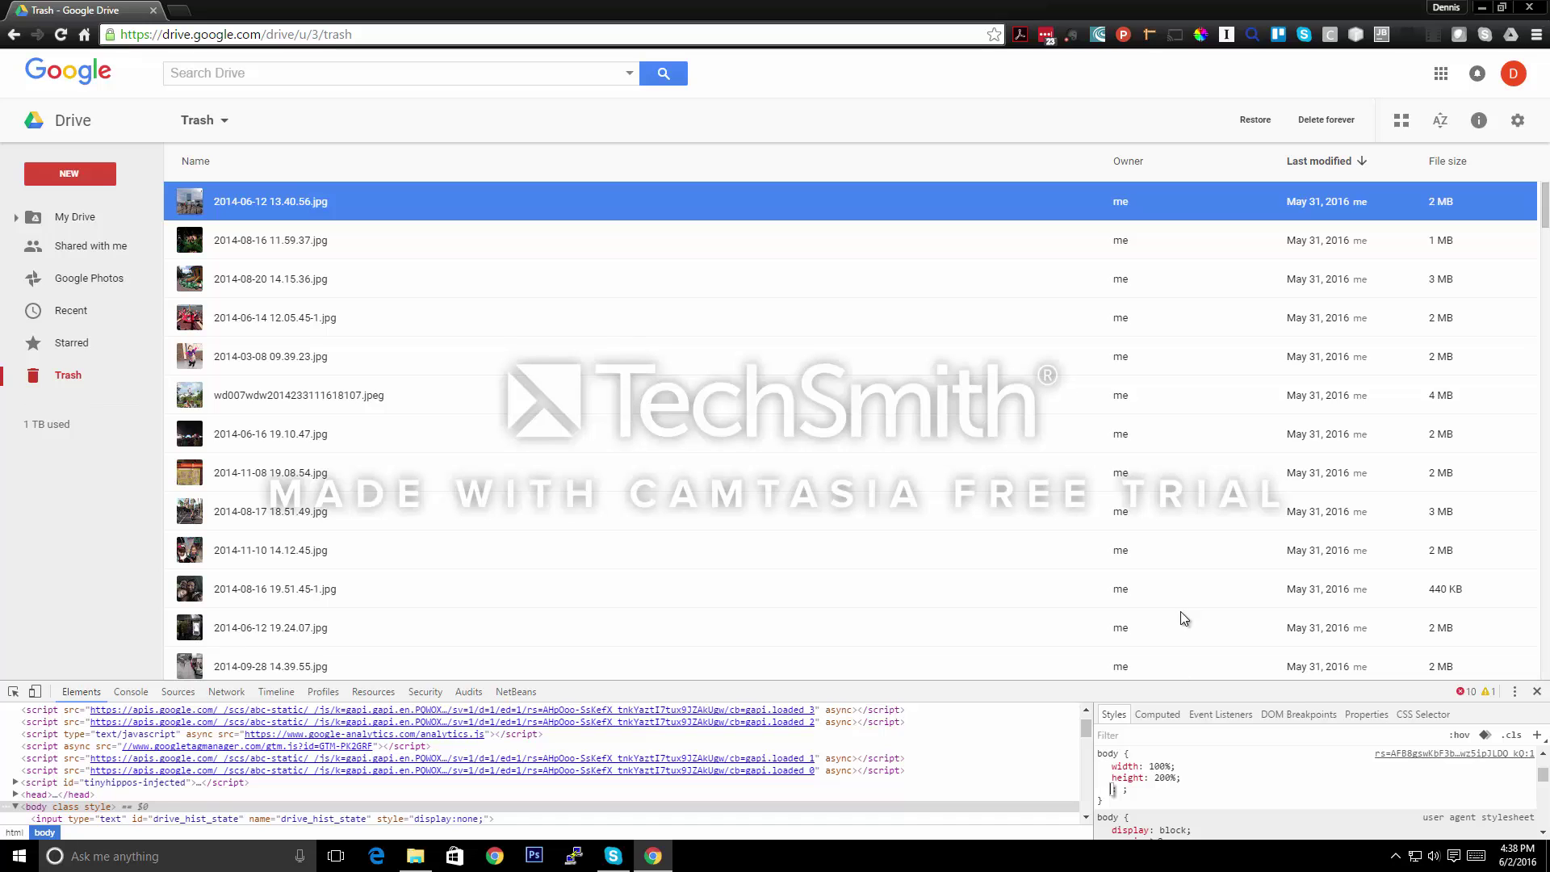
- Scroll down the Trash list until later files such as 2014-06-27 17.58.47-2.jpg load
scroll(1474, 242, down, 2)
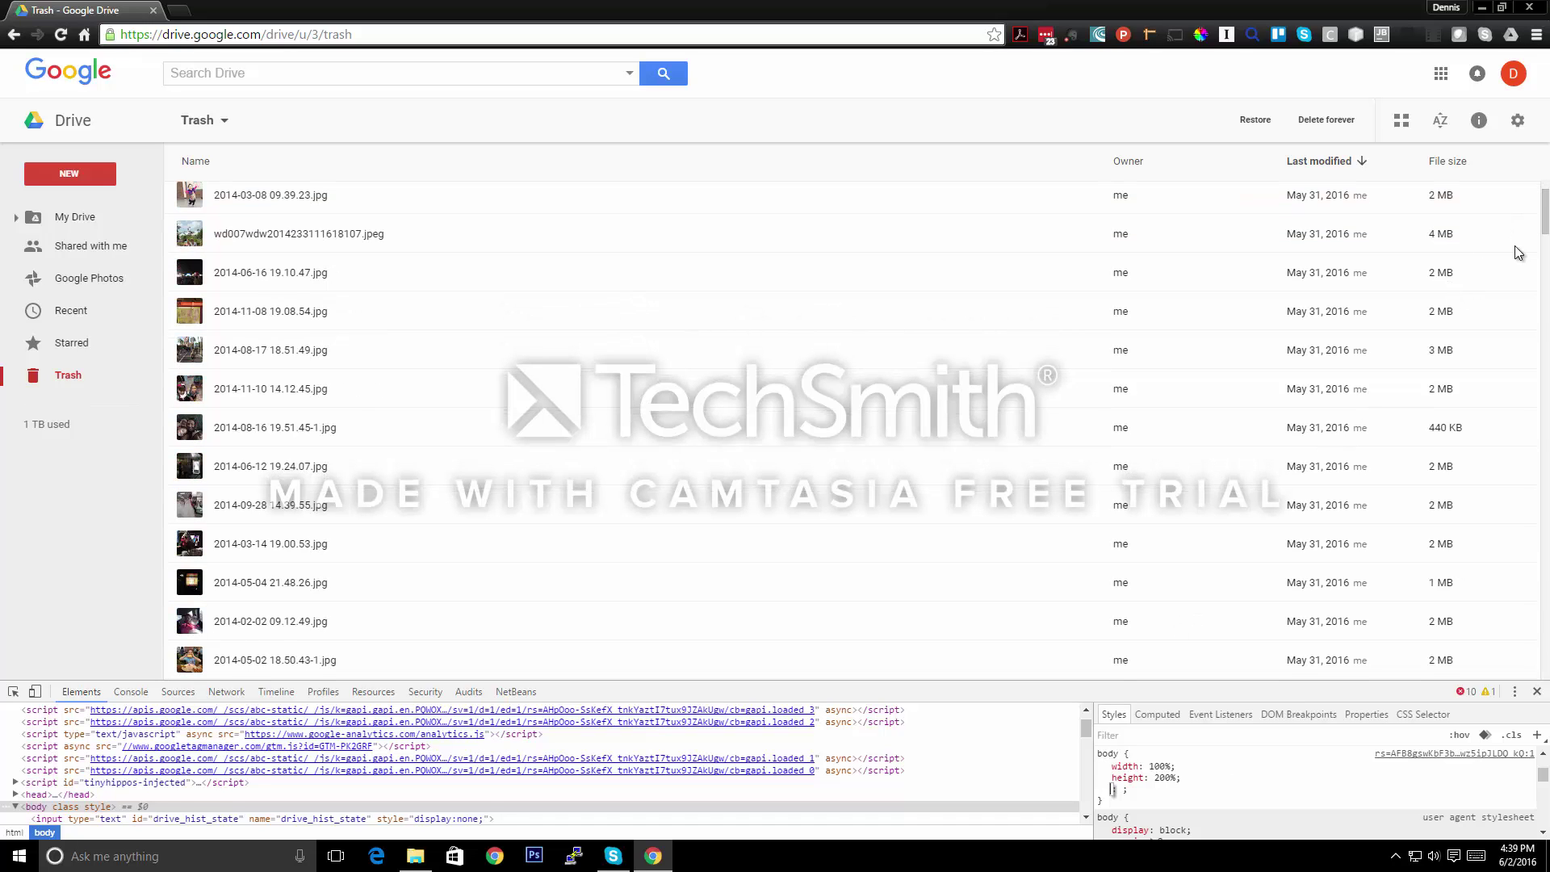
scroll(1510, 259, down, 4)
scroll(1544, 460, down, 10)
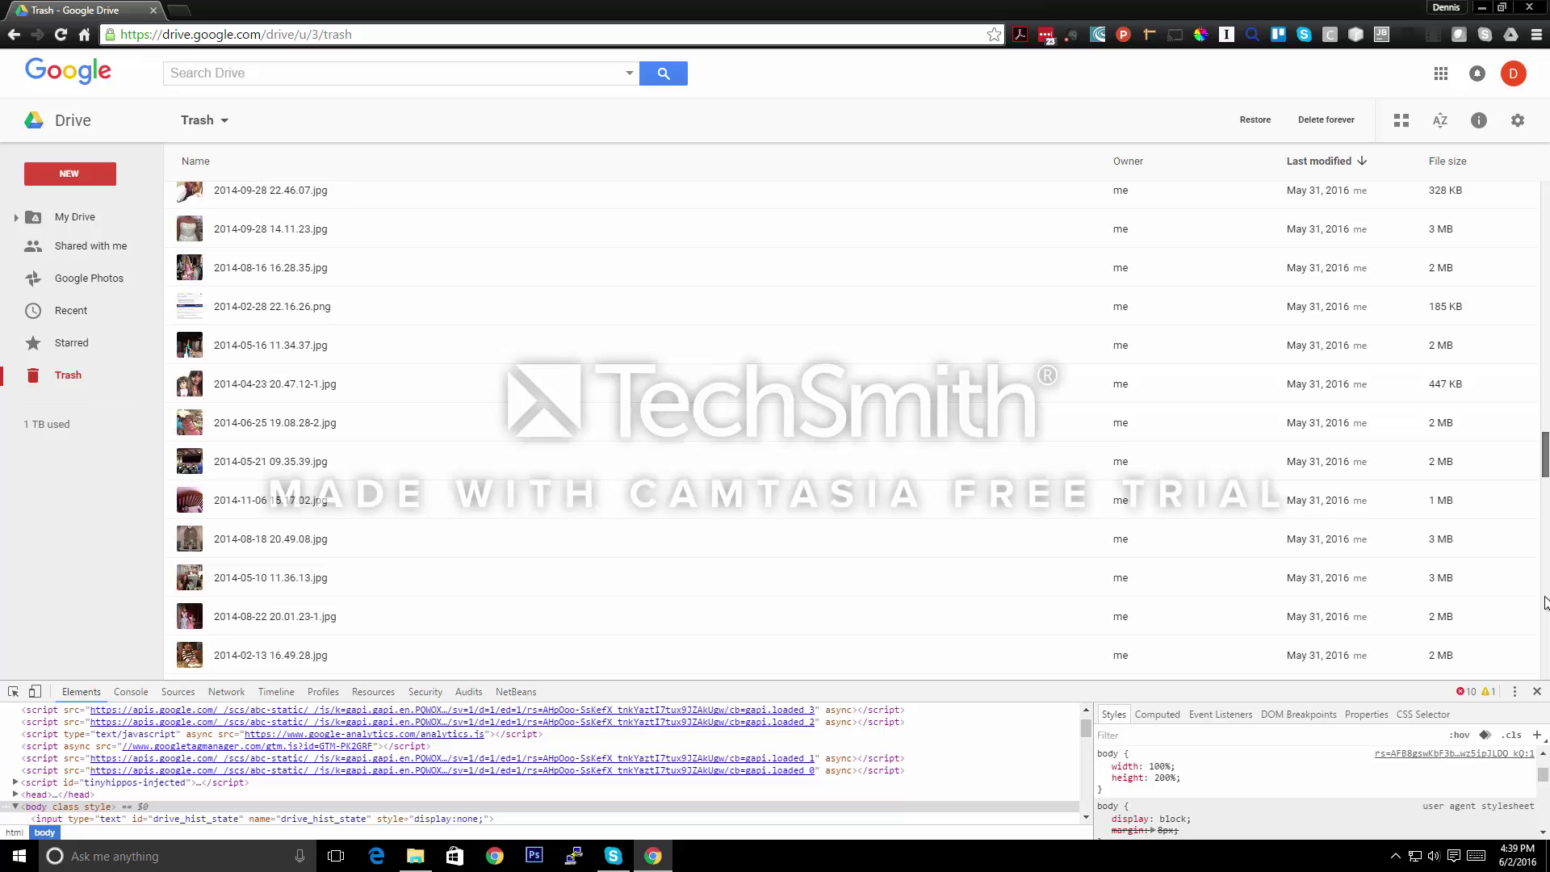
drag(1544, 759, 1545, 663)
scroll(1545, 663, down, 10)
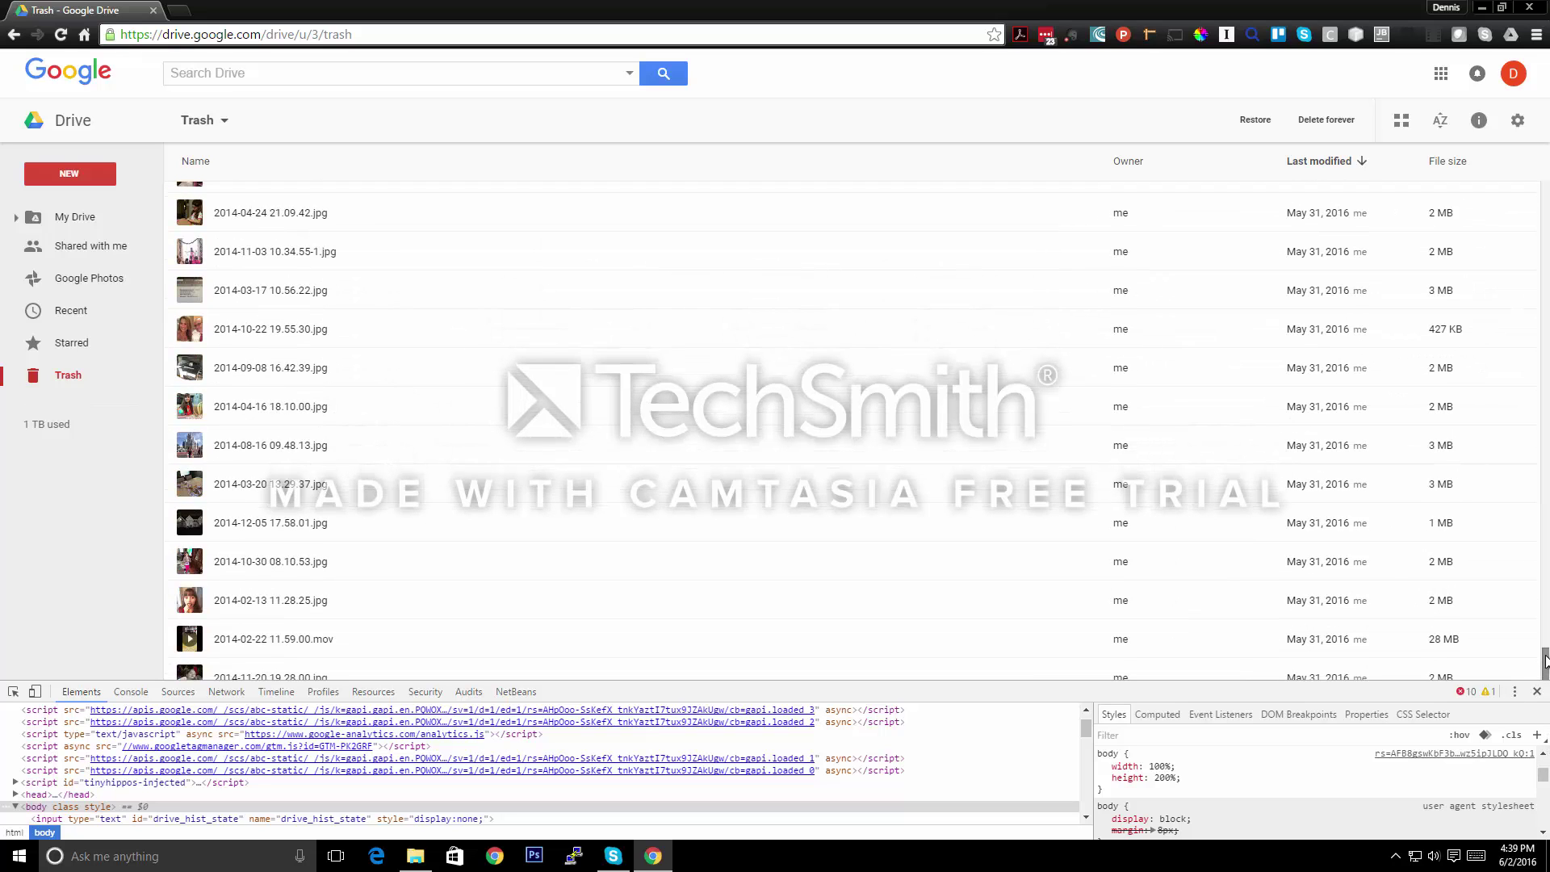
scroll(1528, 652, down, 10)
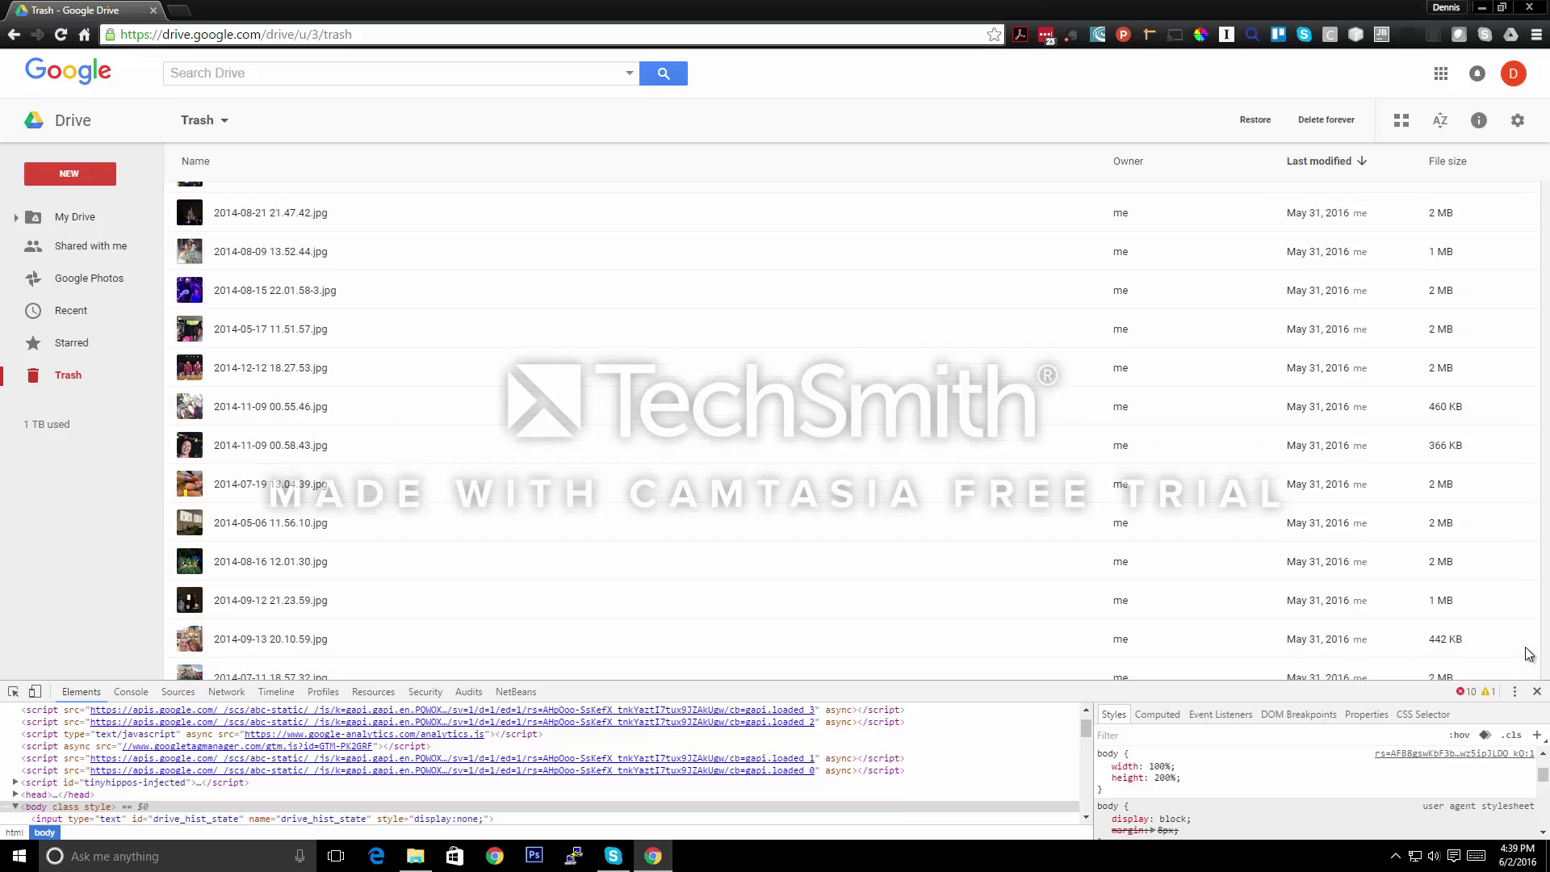
scroll(1523, 648, down, 10)
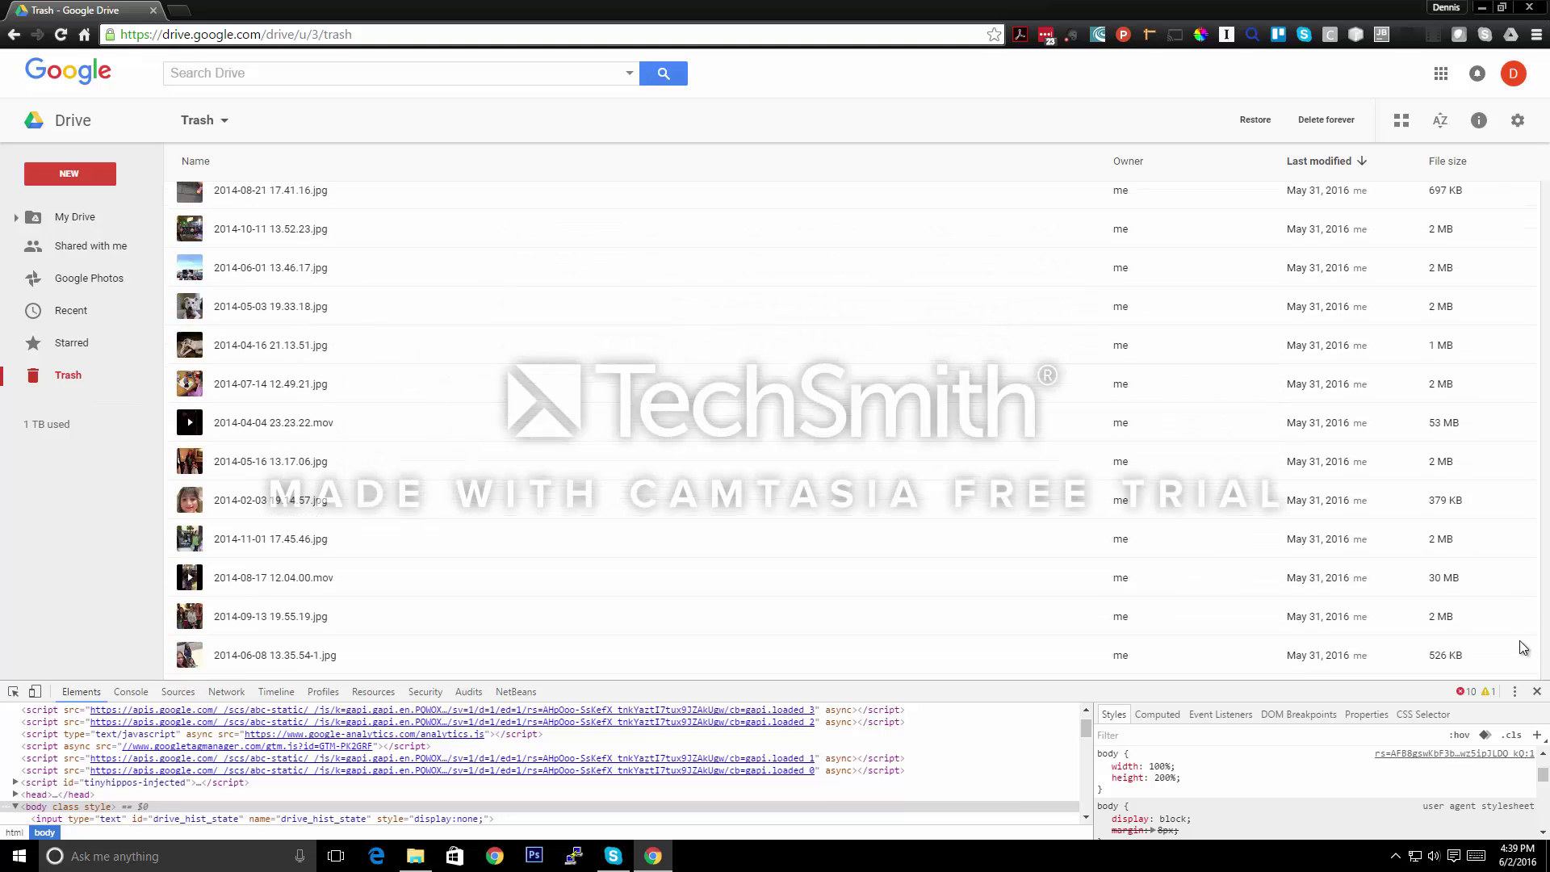
scroll(1524, 648, down, 10)
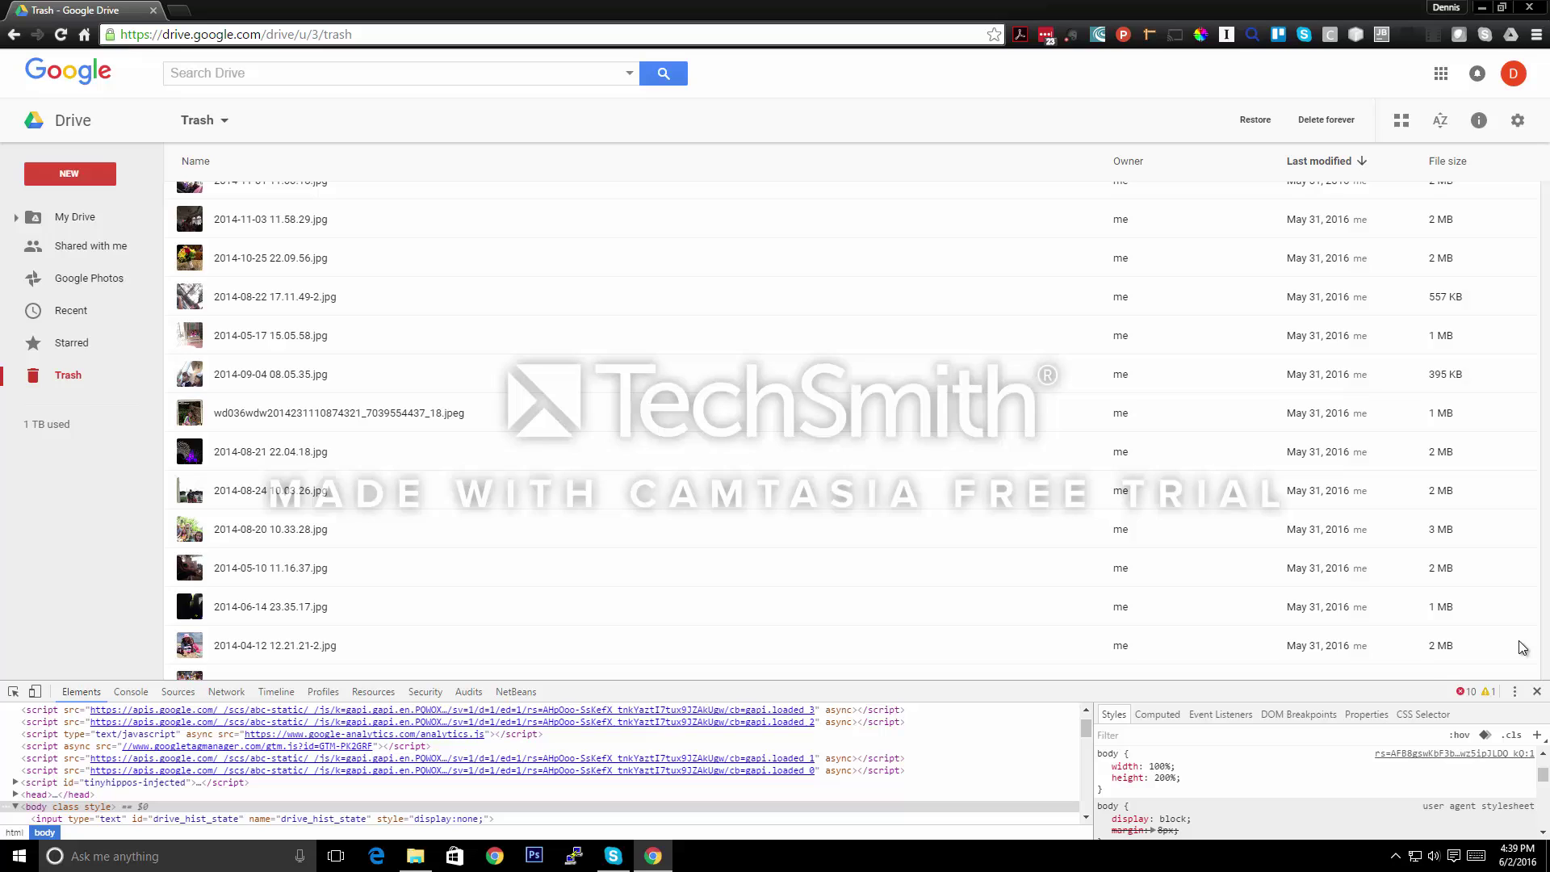
scroll(1523, 647, down, 10)
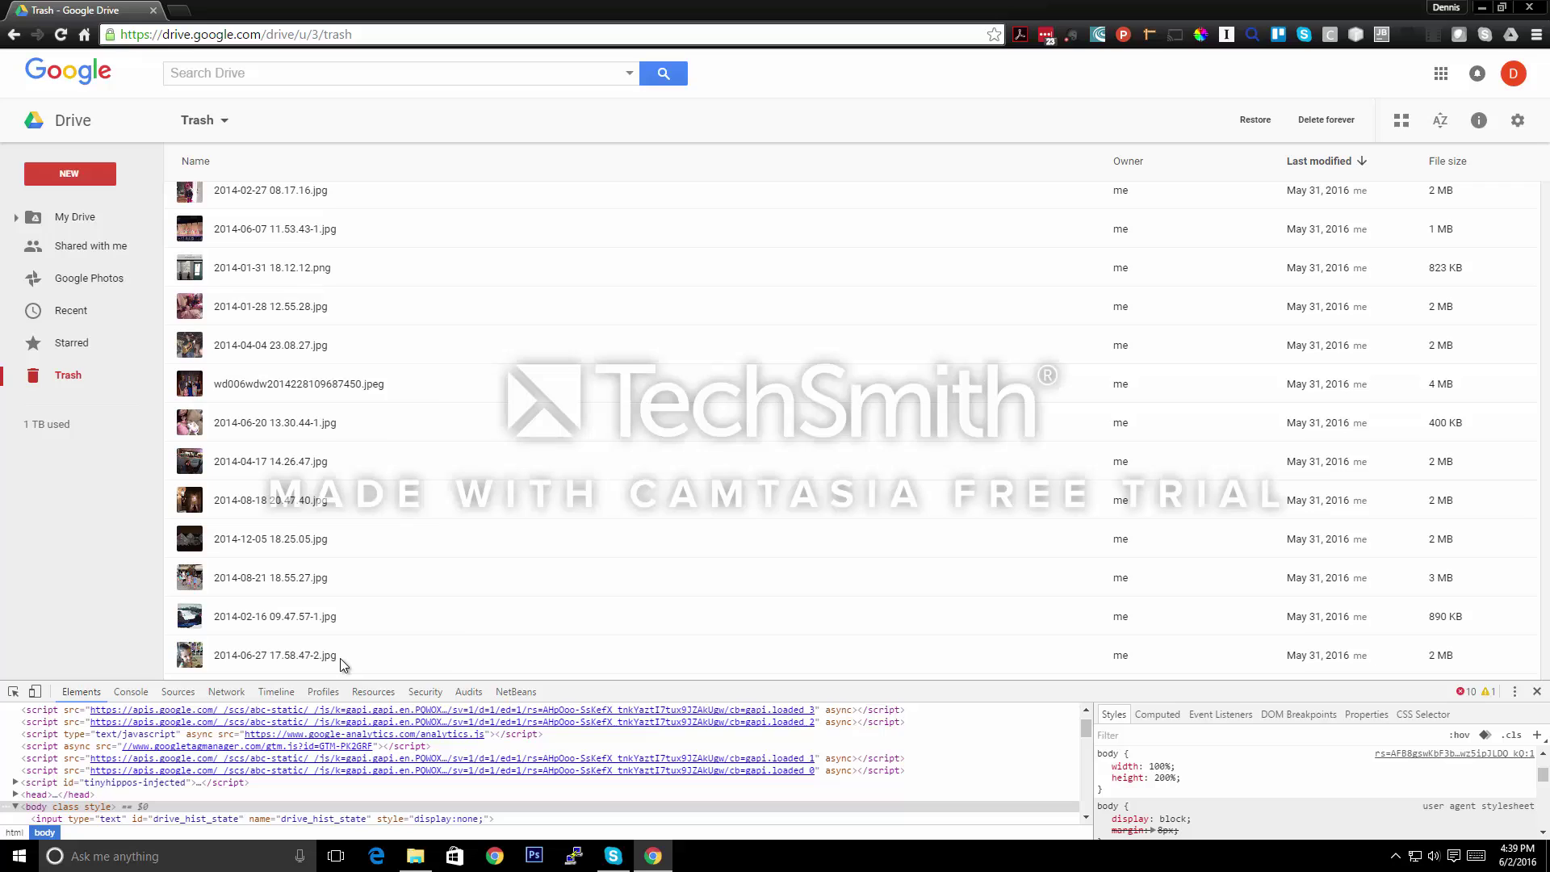
- Select all Trash files with Ctrl+A and set the body height back to 100%
key(ctrl+a)
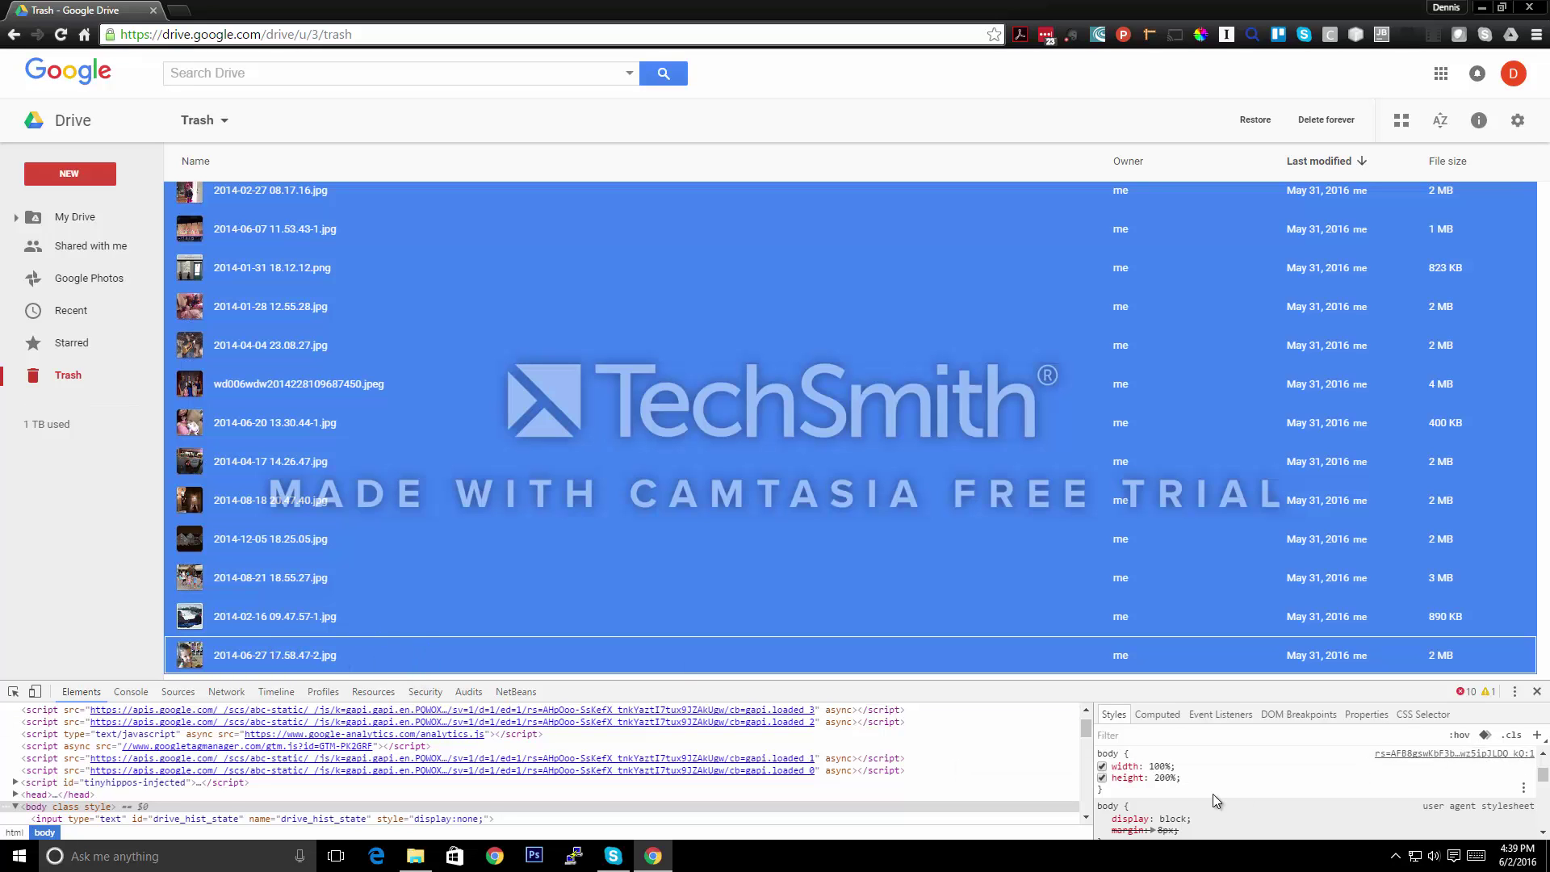
click(1166, 779)
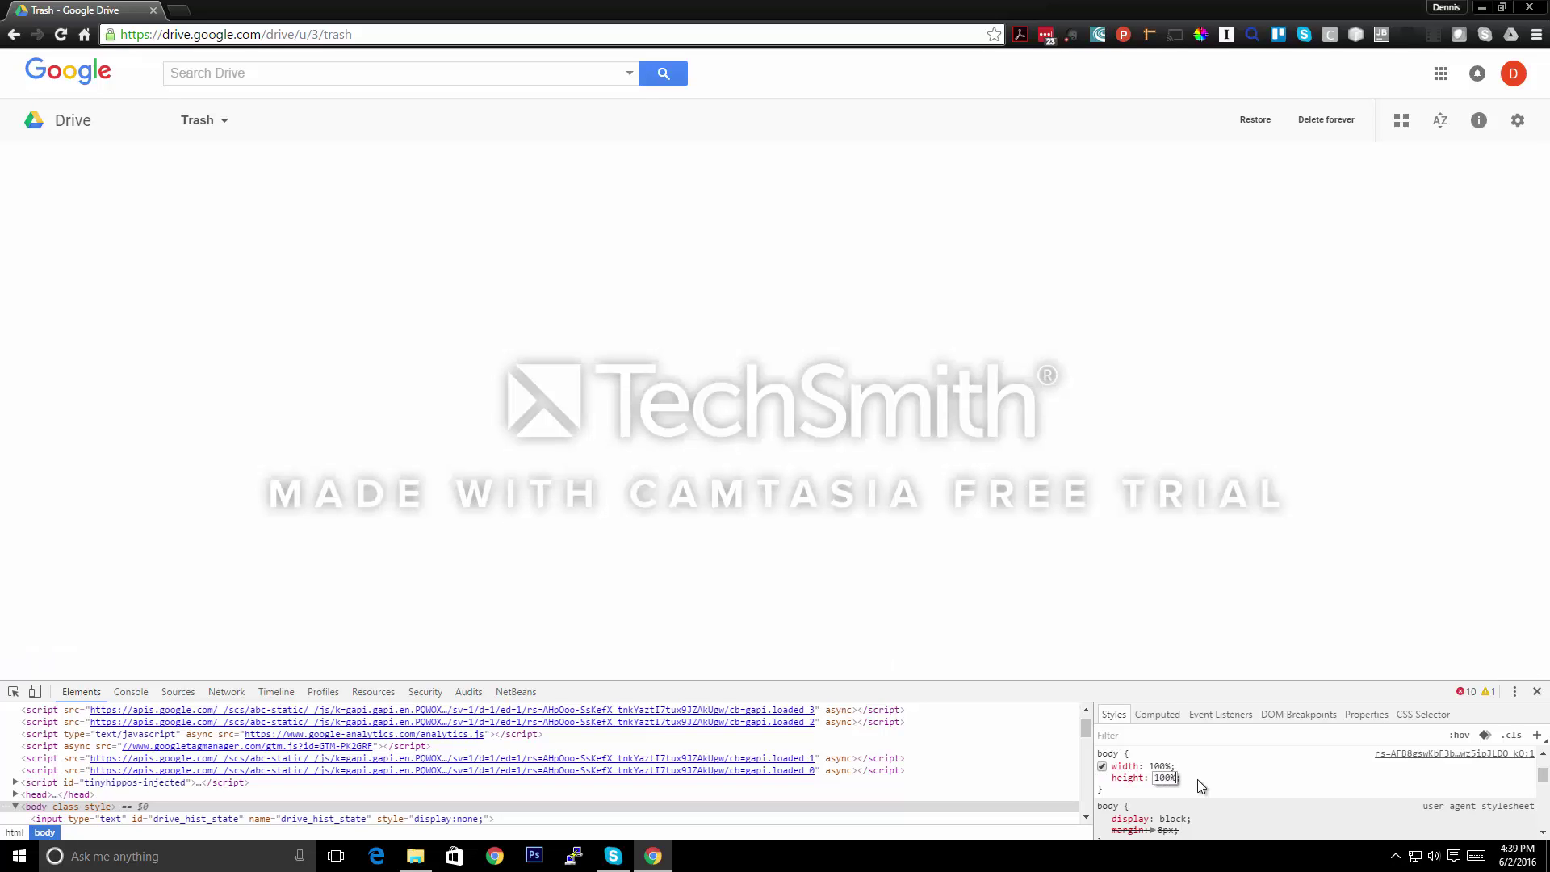
text(100%)
key(Return)
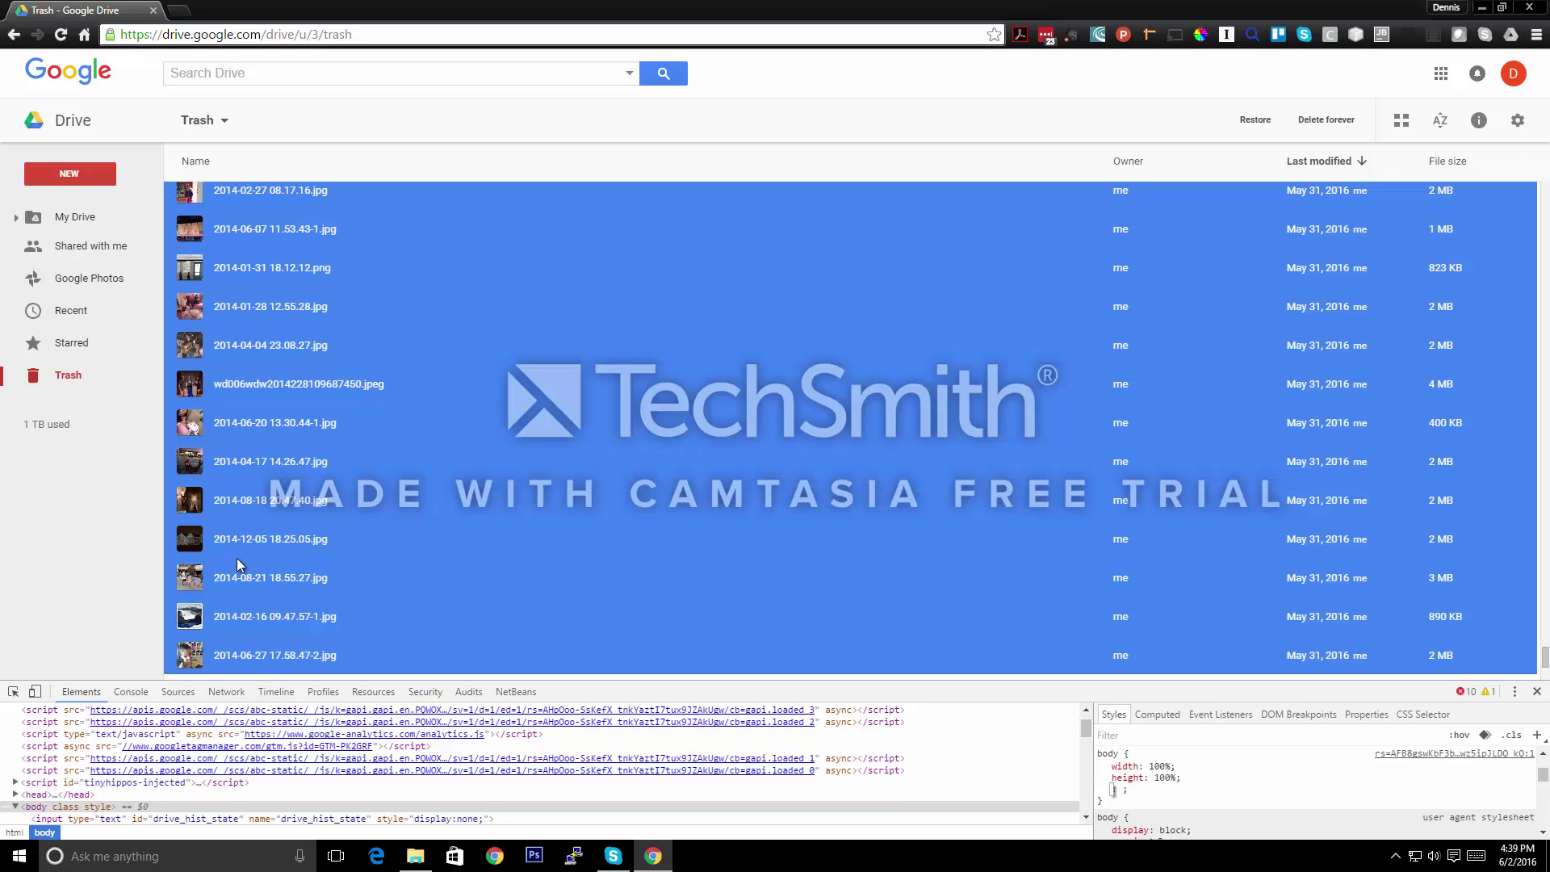
key(Escape)
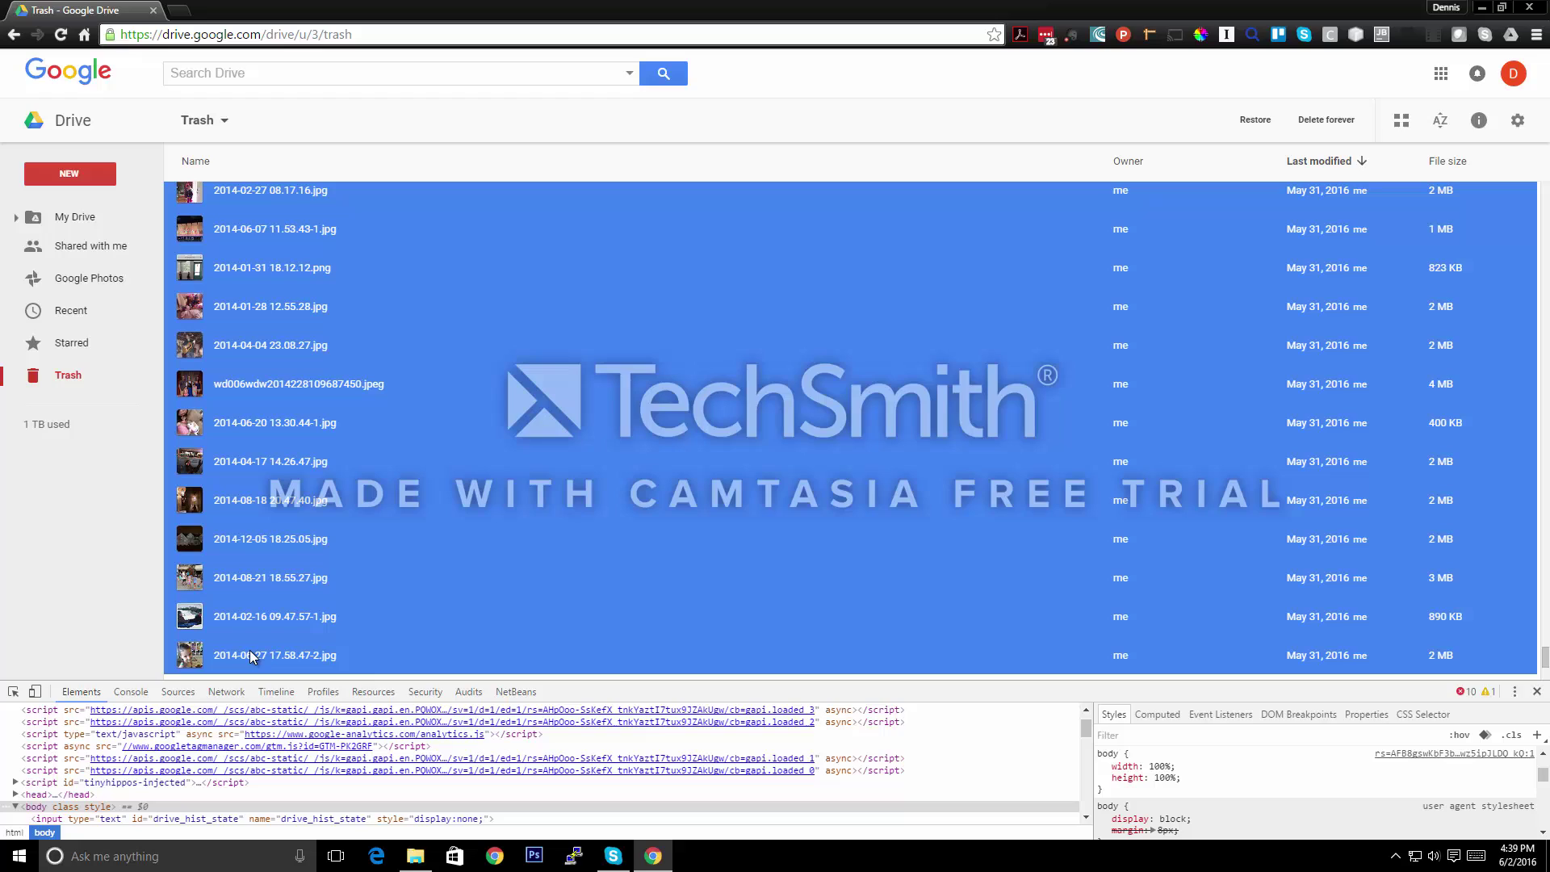
- Restore the 684 selected files through the right-click Restore option
right_click(251, 656)
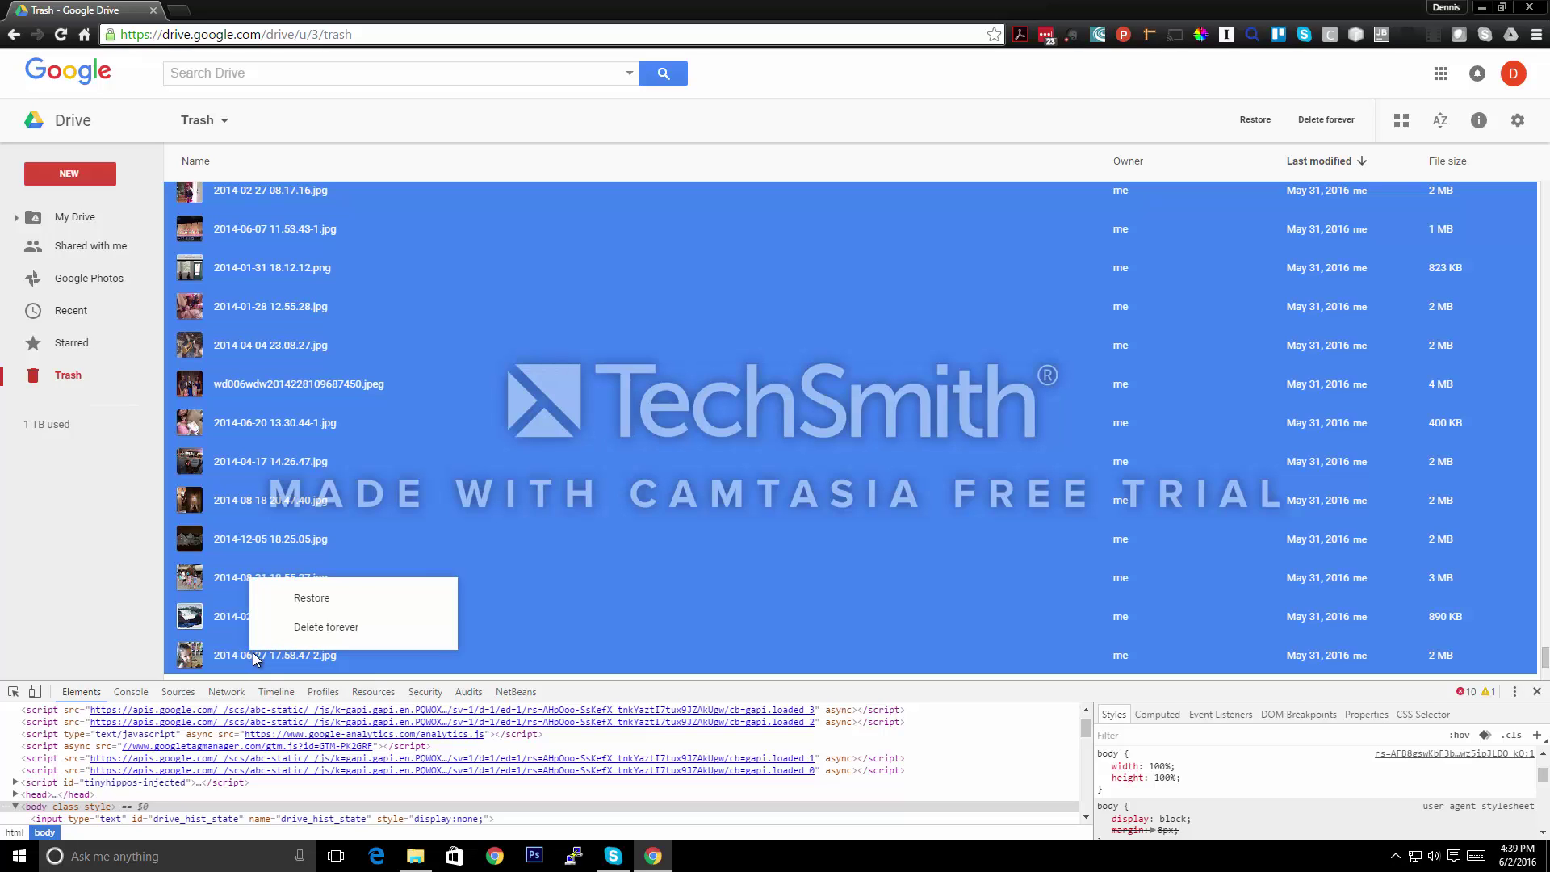
click(307, 607)
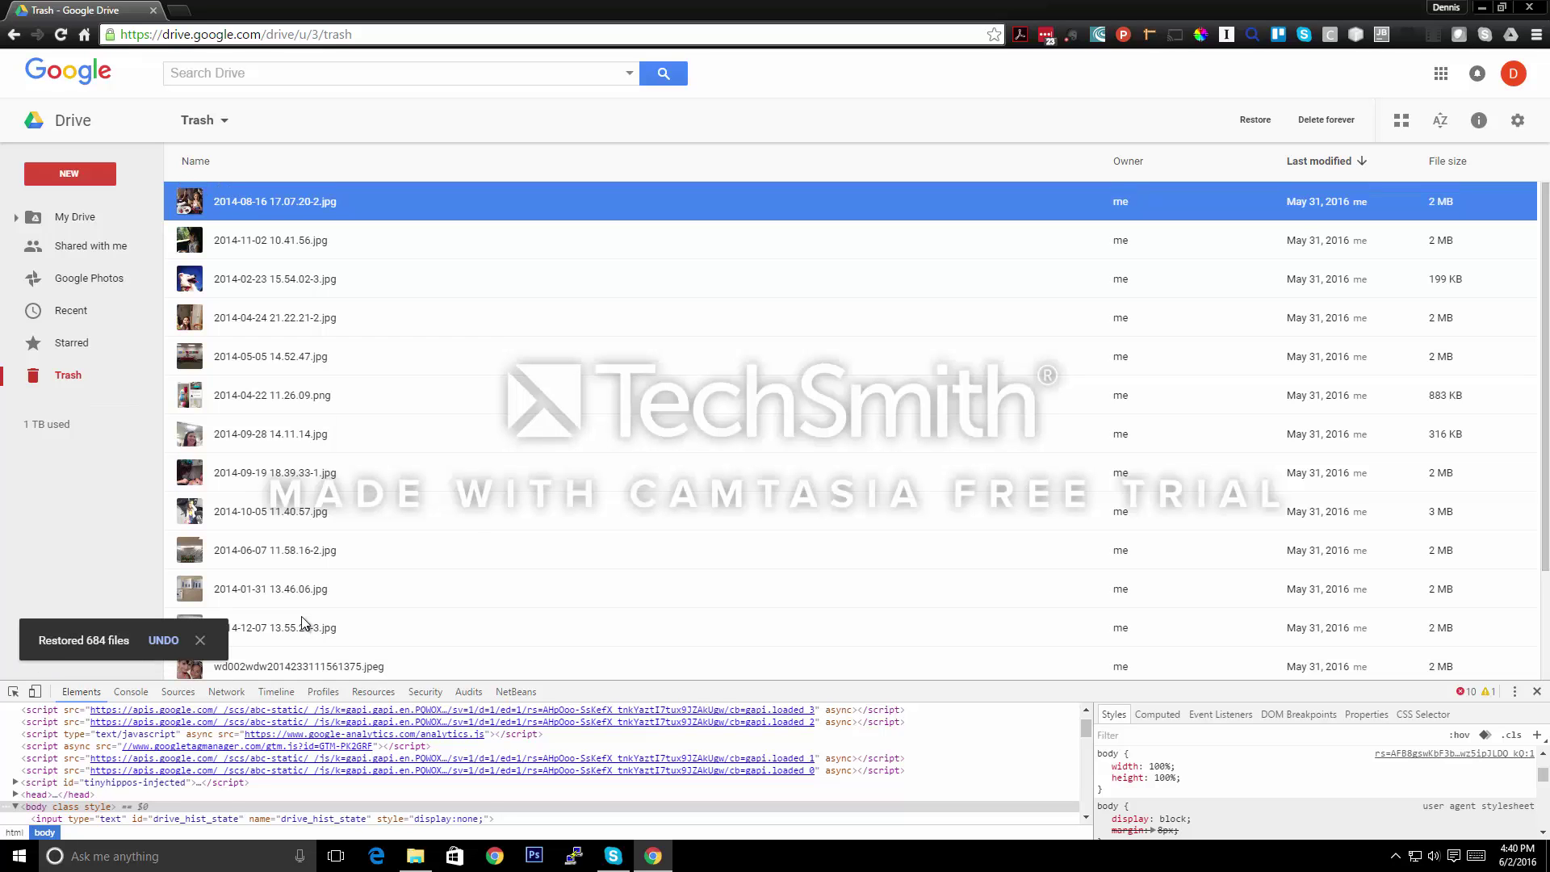
right_click(304, 621)
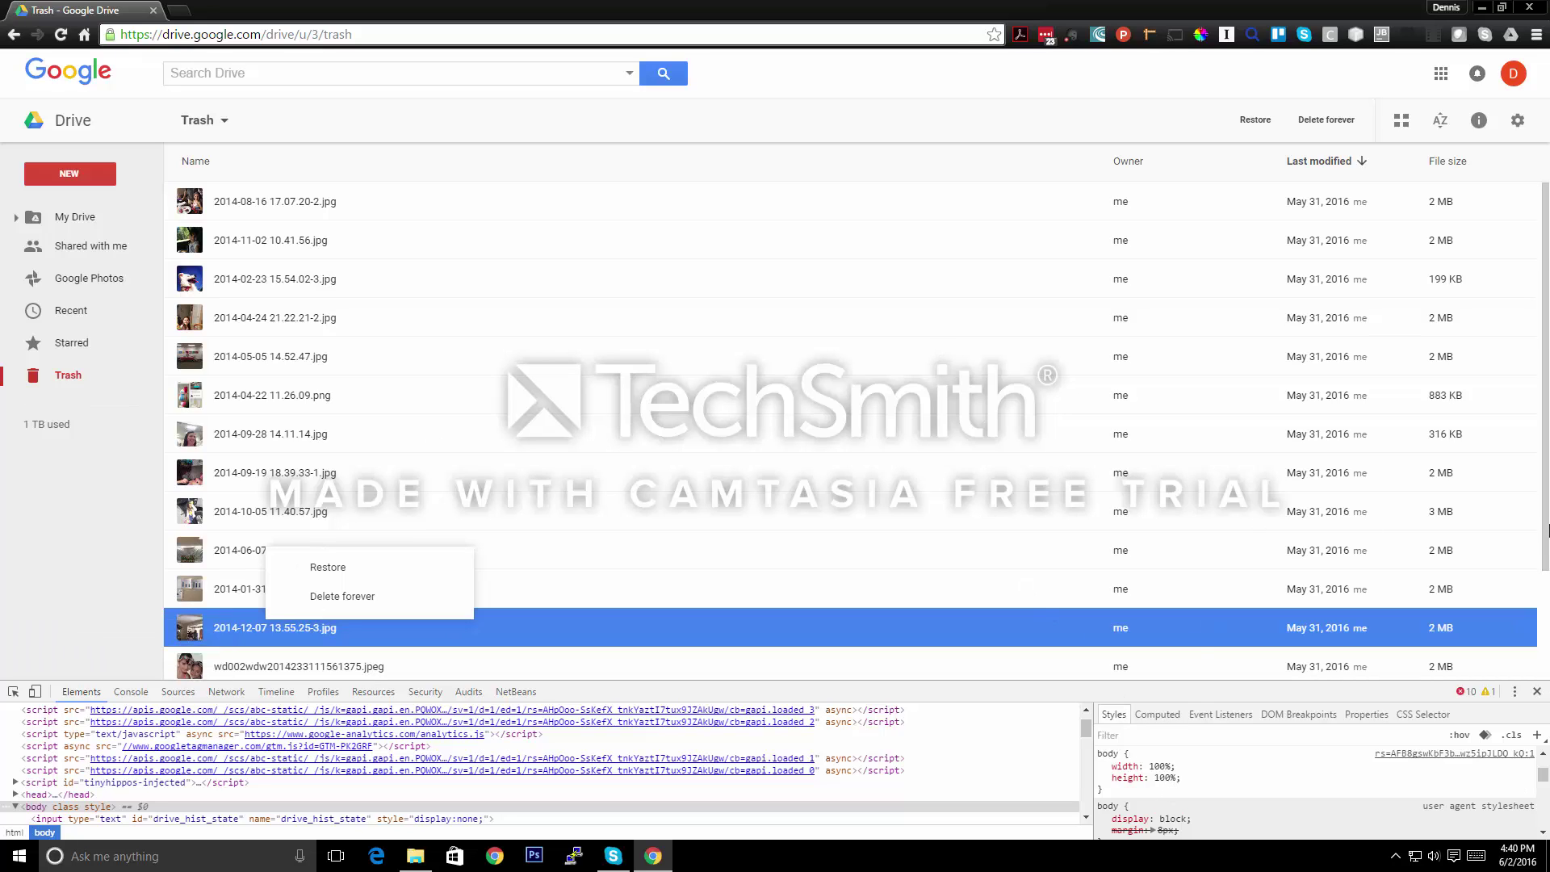
- Set the body height to 200% again, undoing and reapplying after a broken entry
scroll(1548, 650, down, 2)
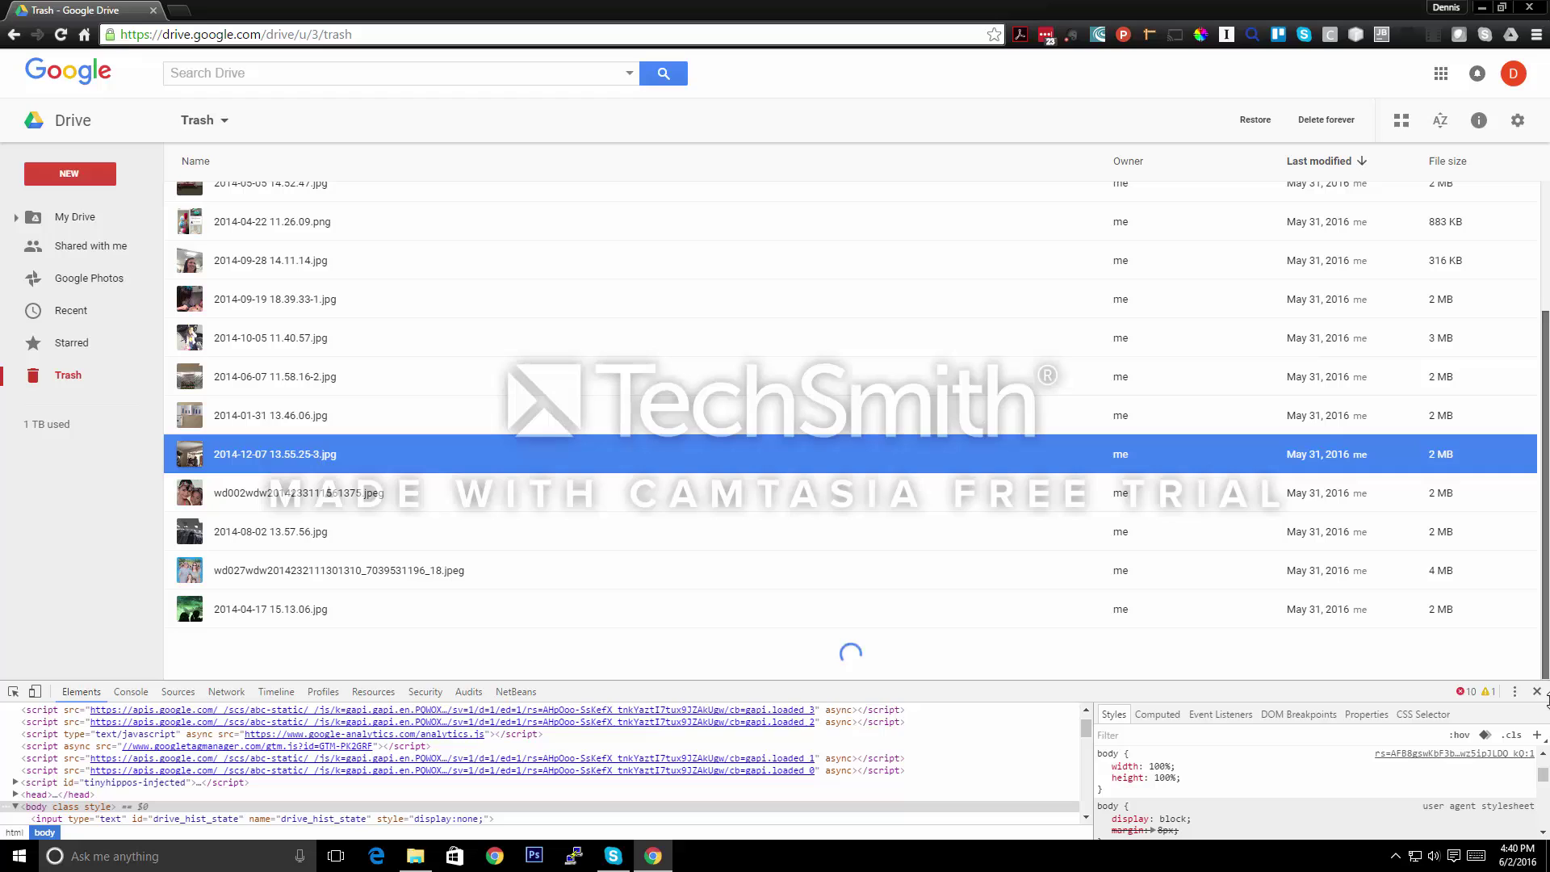
click(1164, 778)
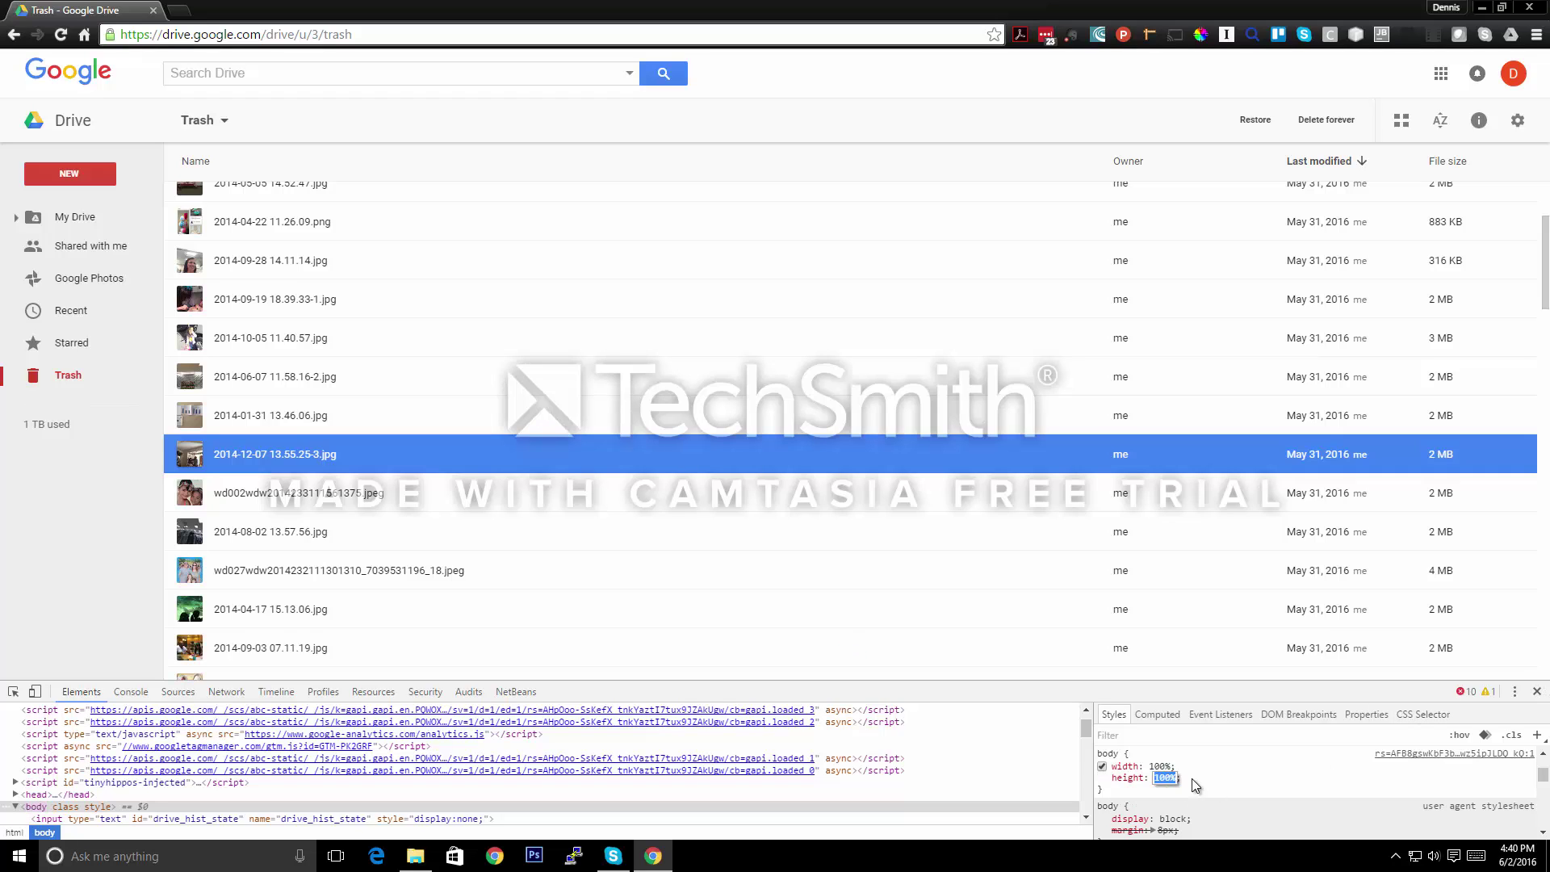
text(200)
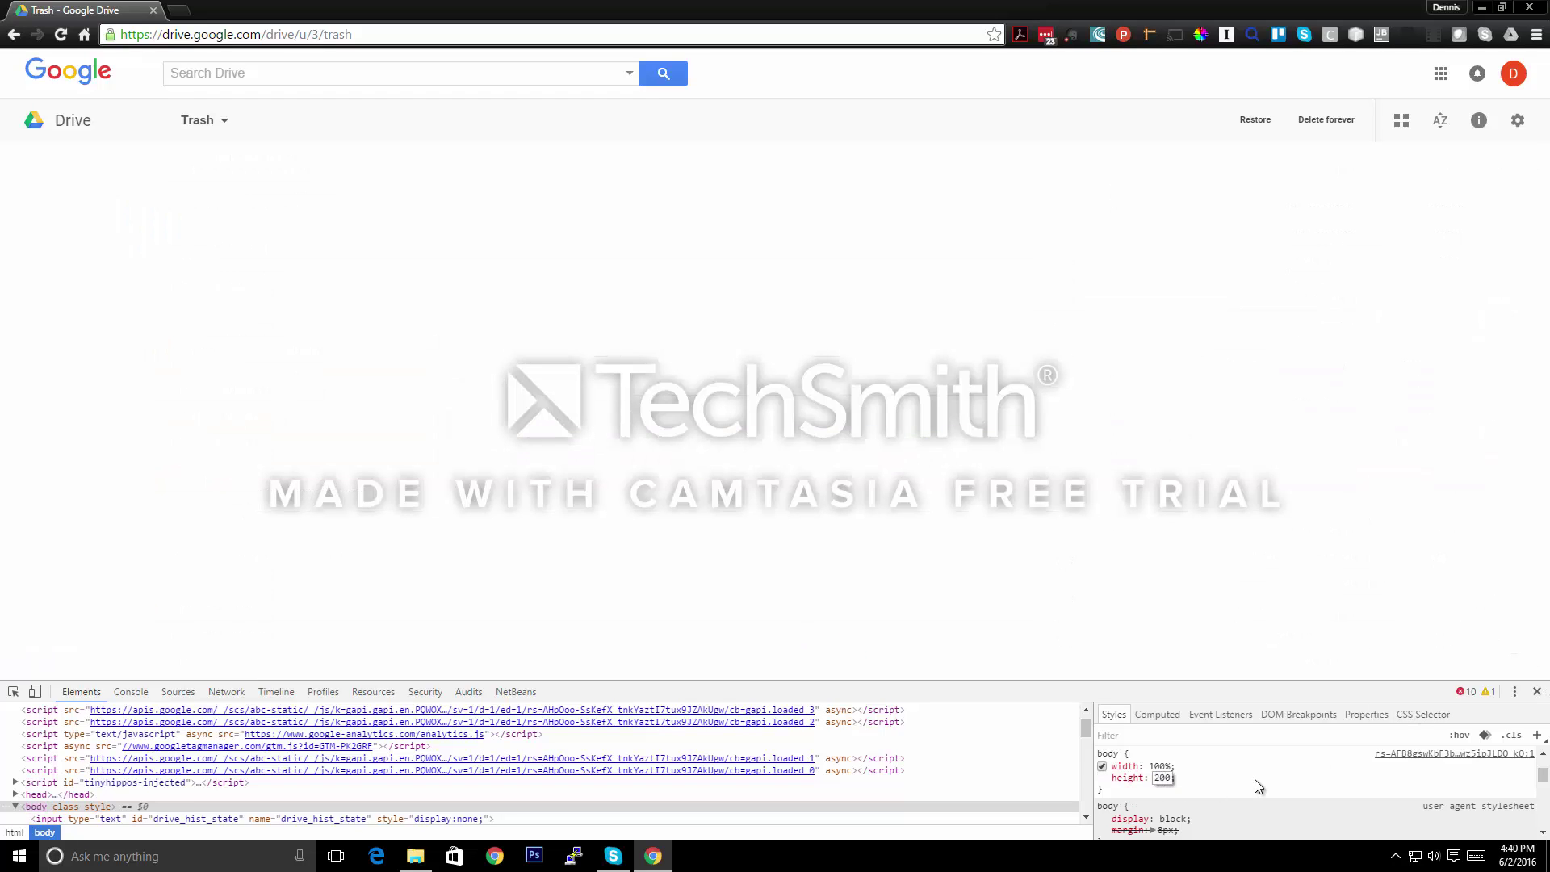
text(%)
key(Return)
key(ctrl+z)
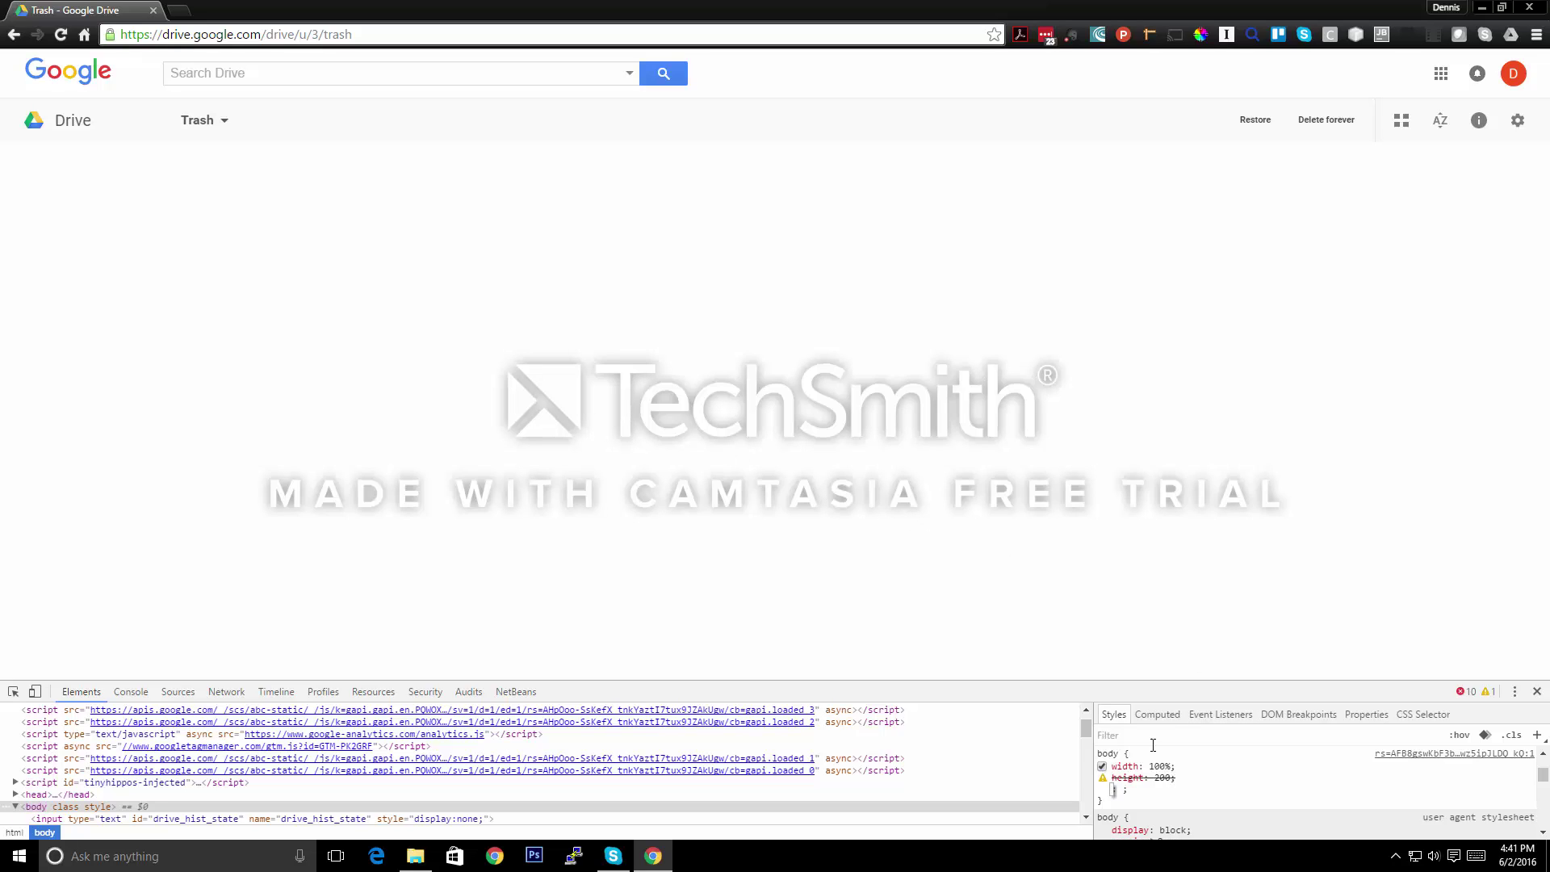
click(1164, 777)
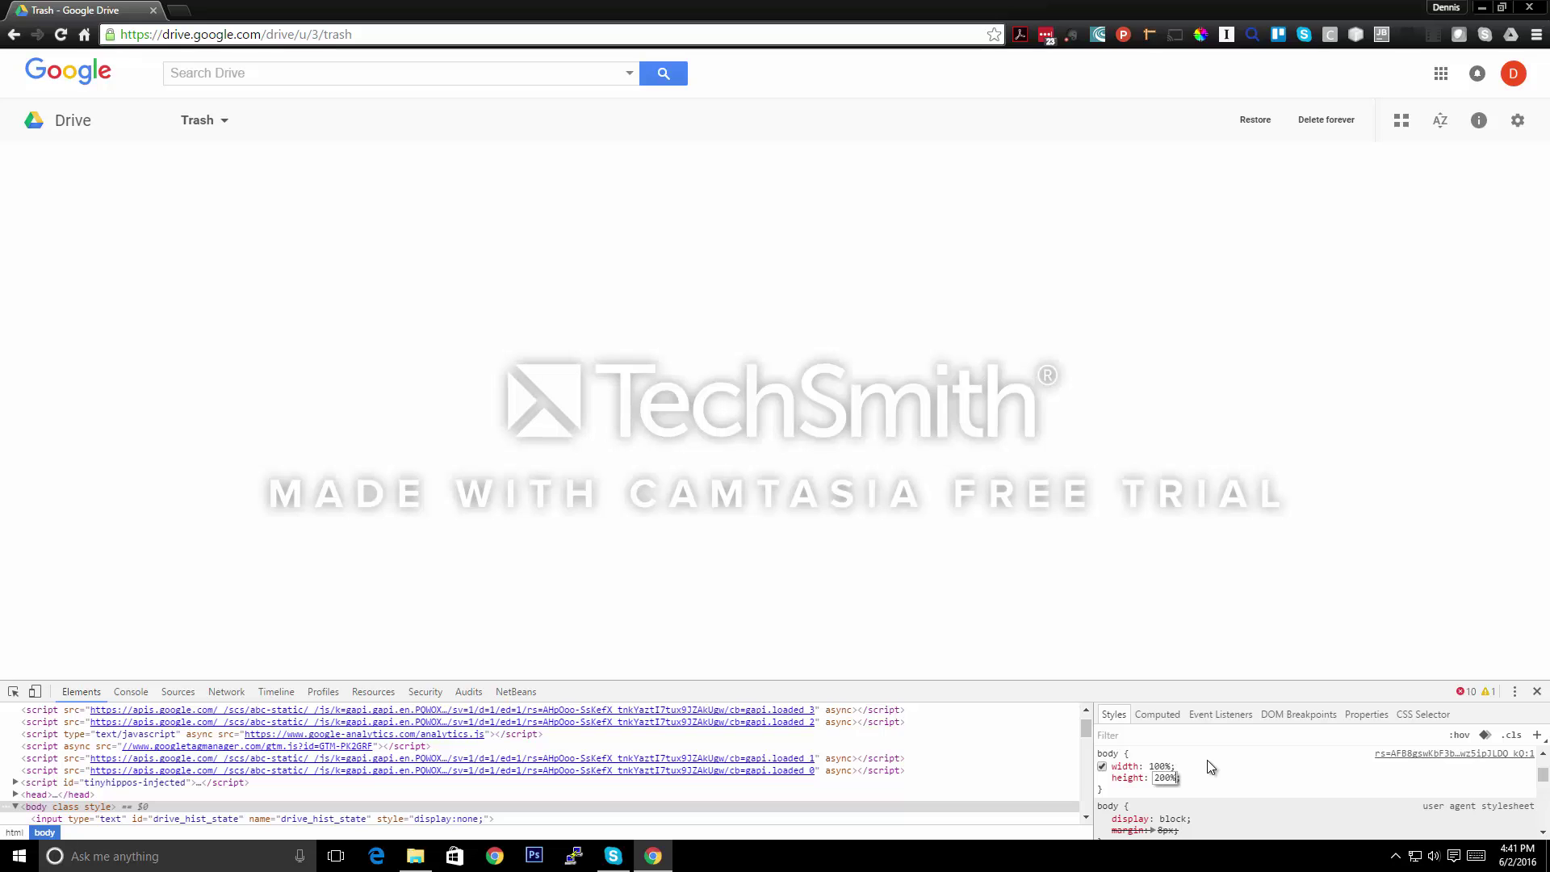
key(Return)
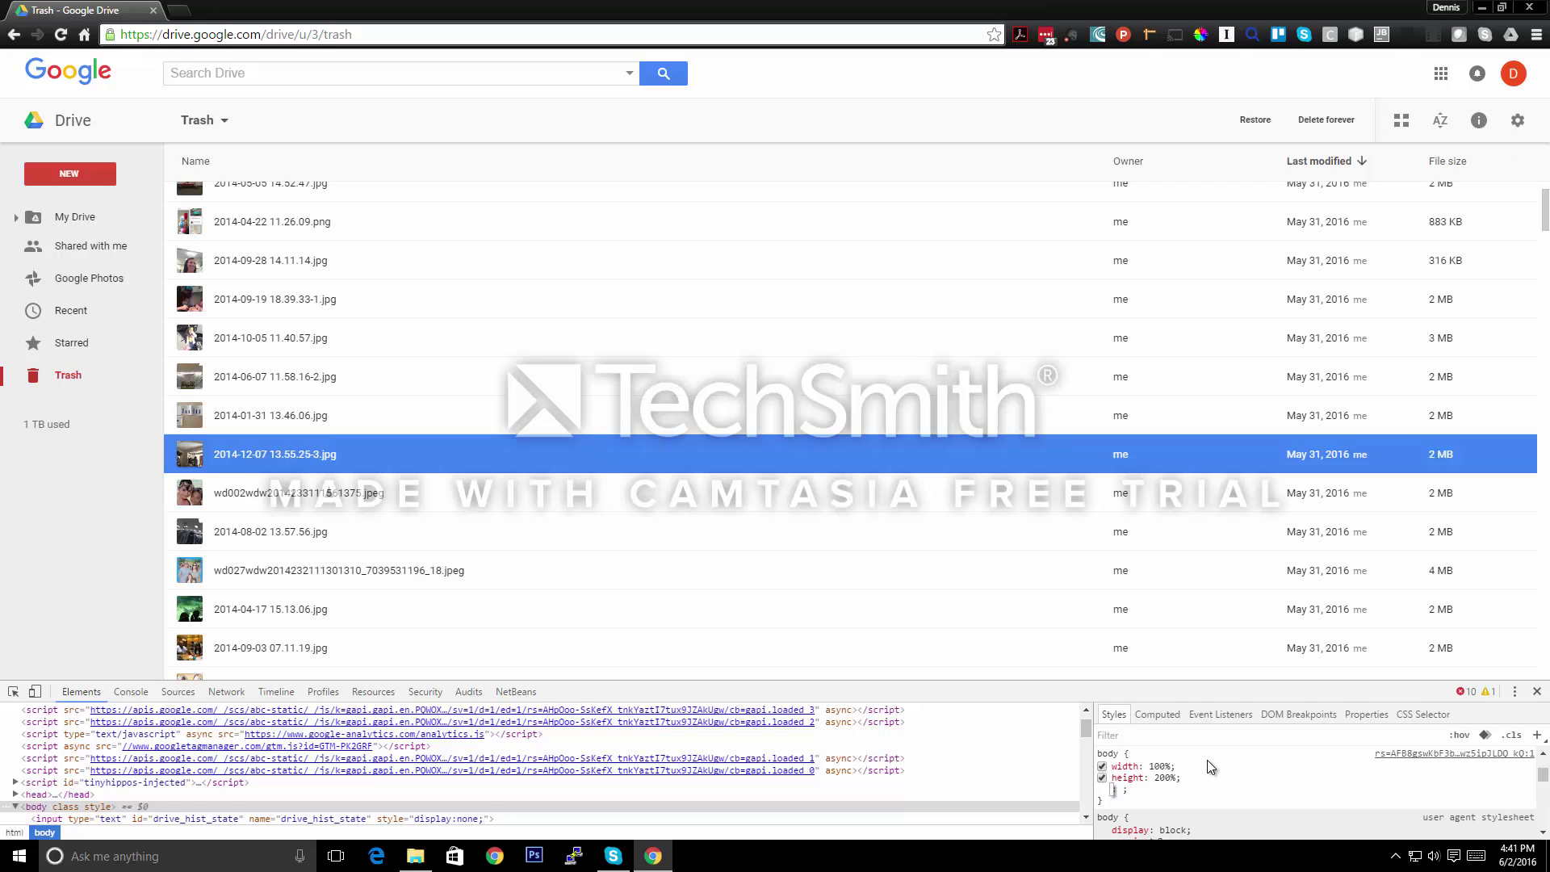
- Scroll to the end of the Trash list, down to 2014-02-16 09.47.22.jpg
drag(1546, 230, 1526, 650)
scroll(1526, 650, down, 10)
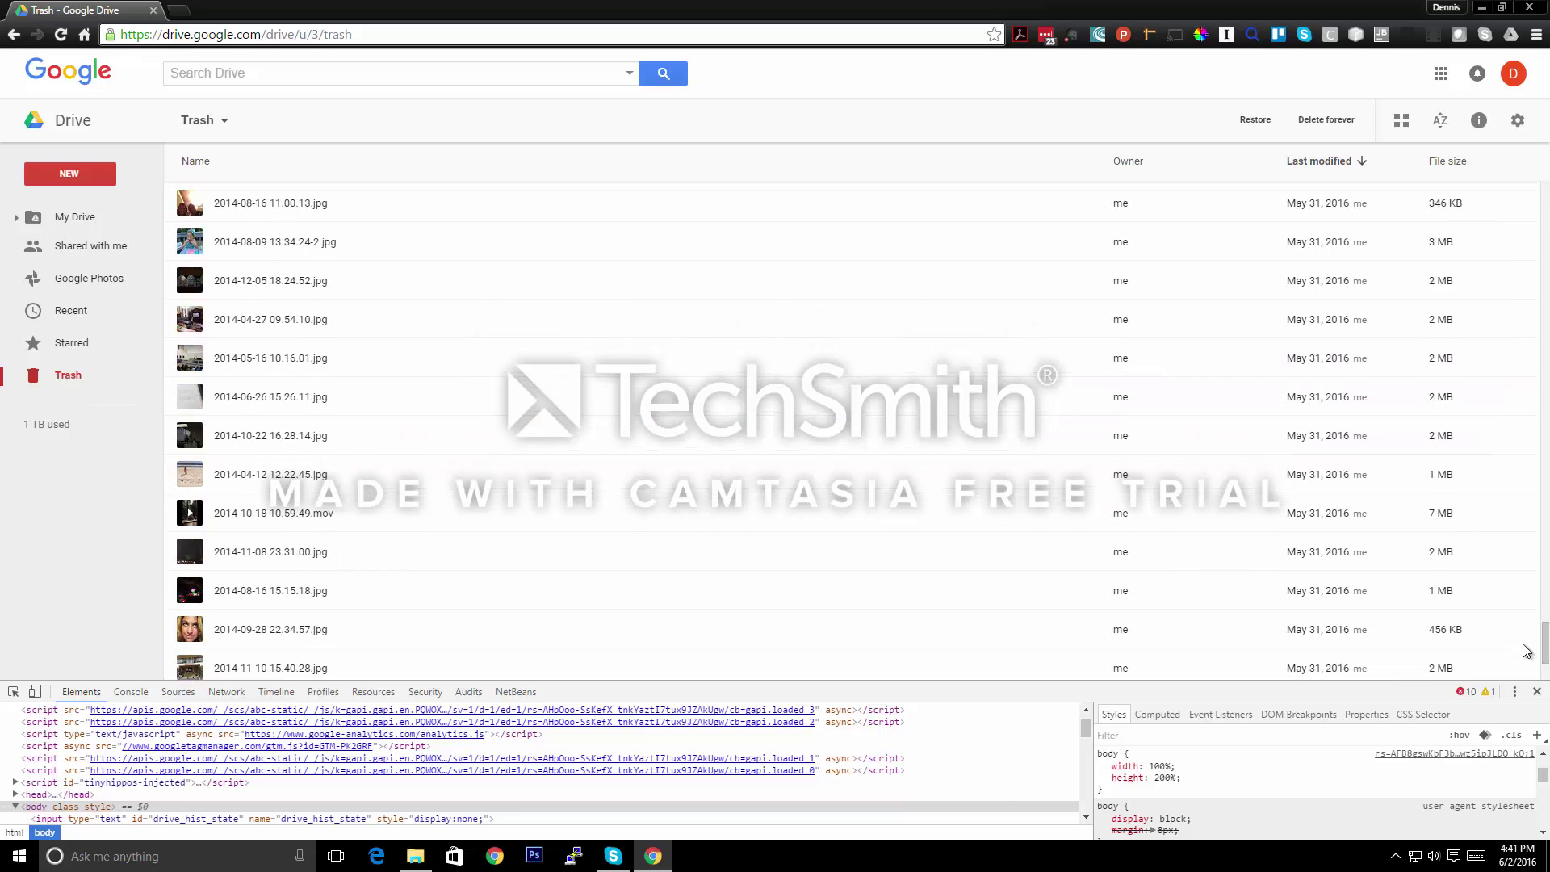
scroll(1526, 650, down, 10)
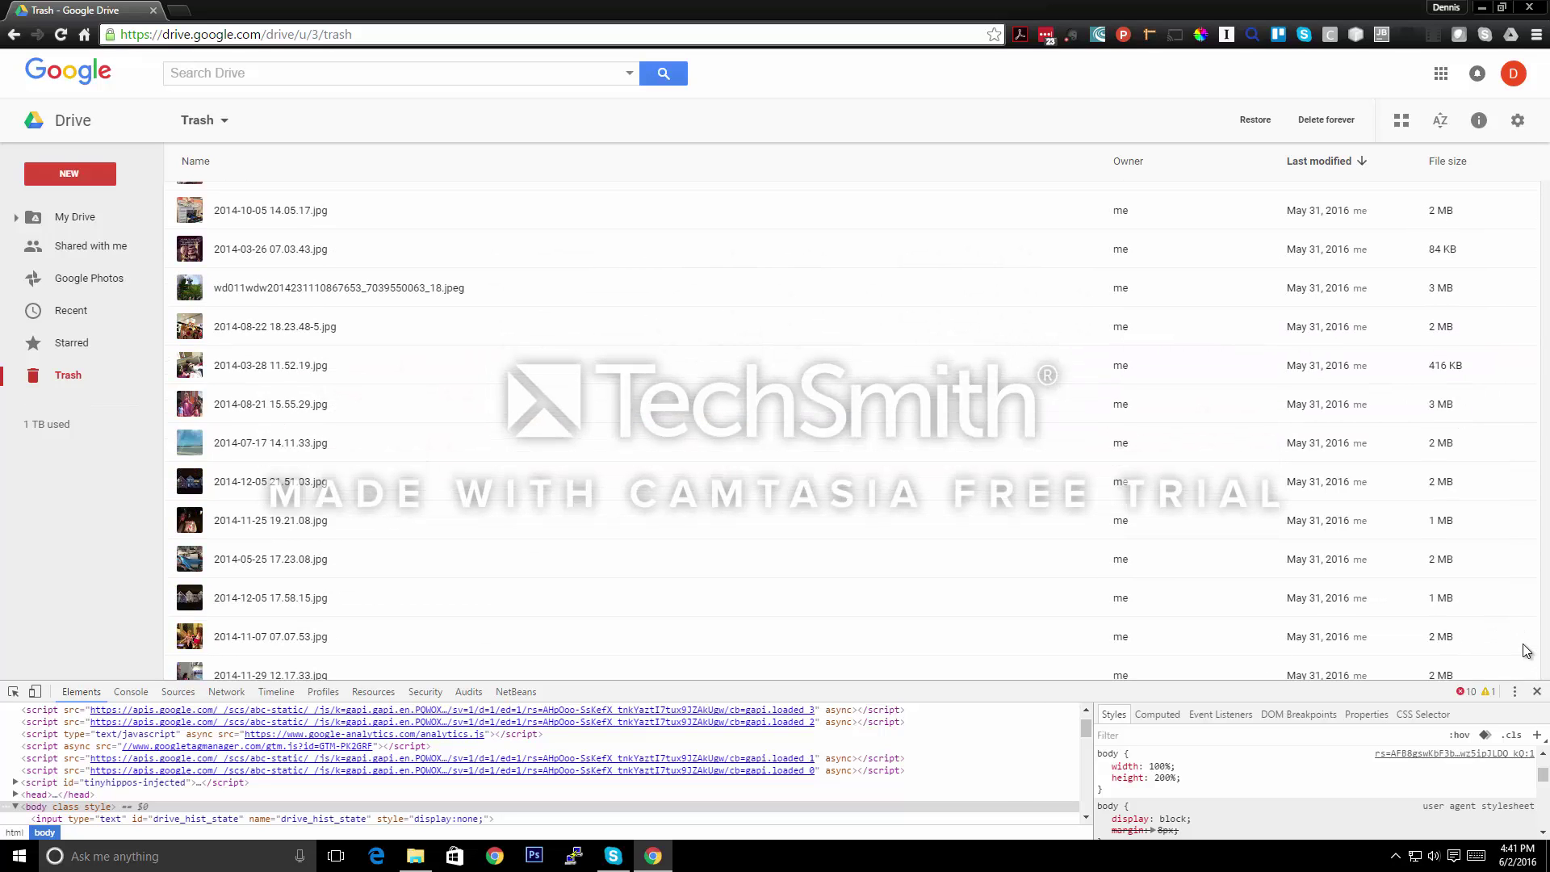
scroll(1526, 650, down, 10)
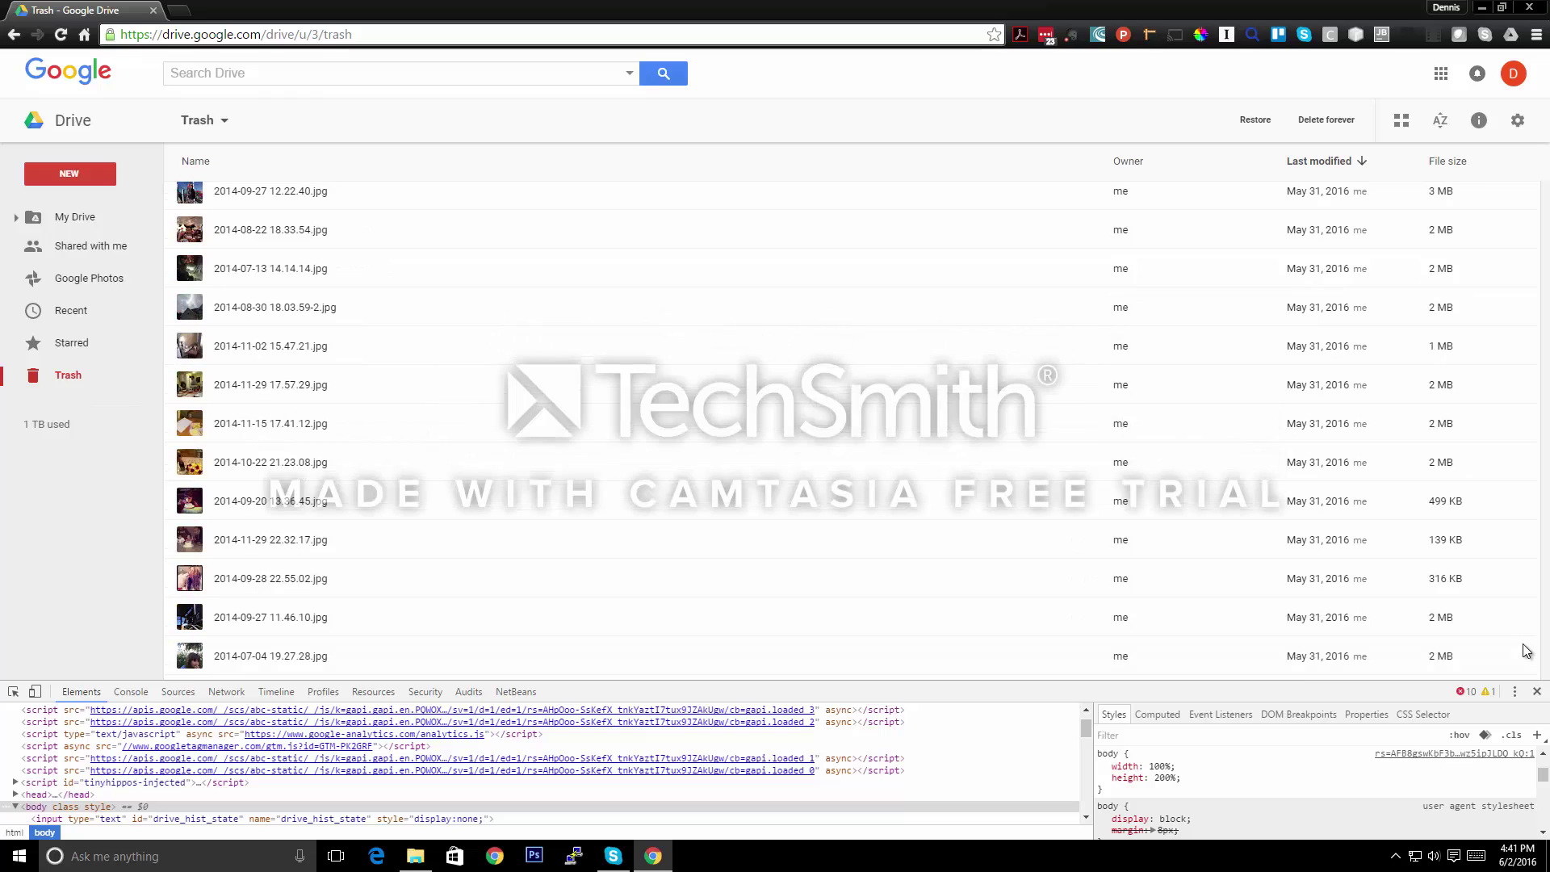
scroll(1526, 650, down, 5)
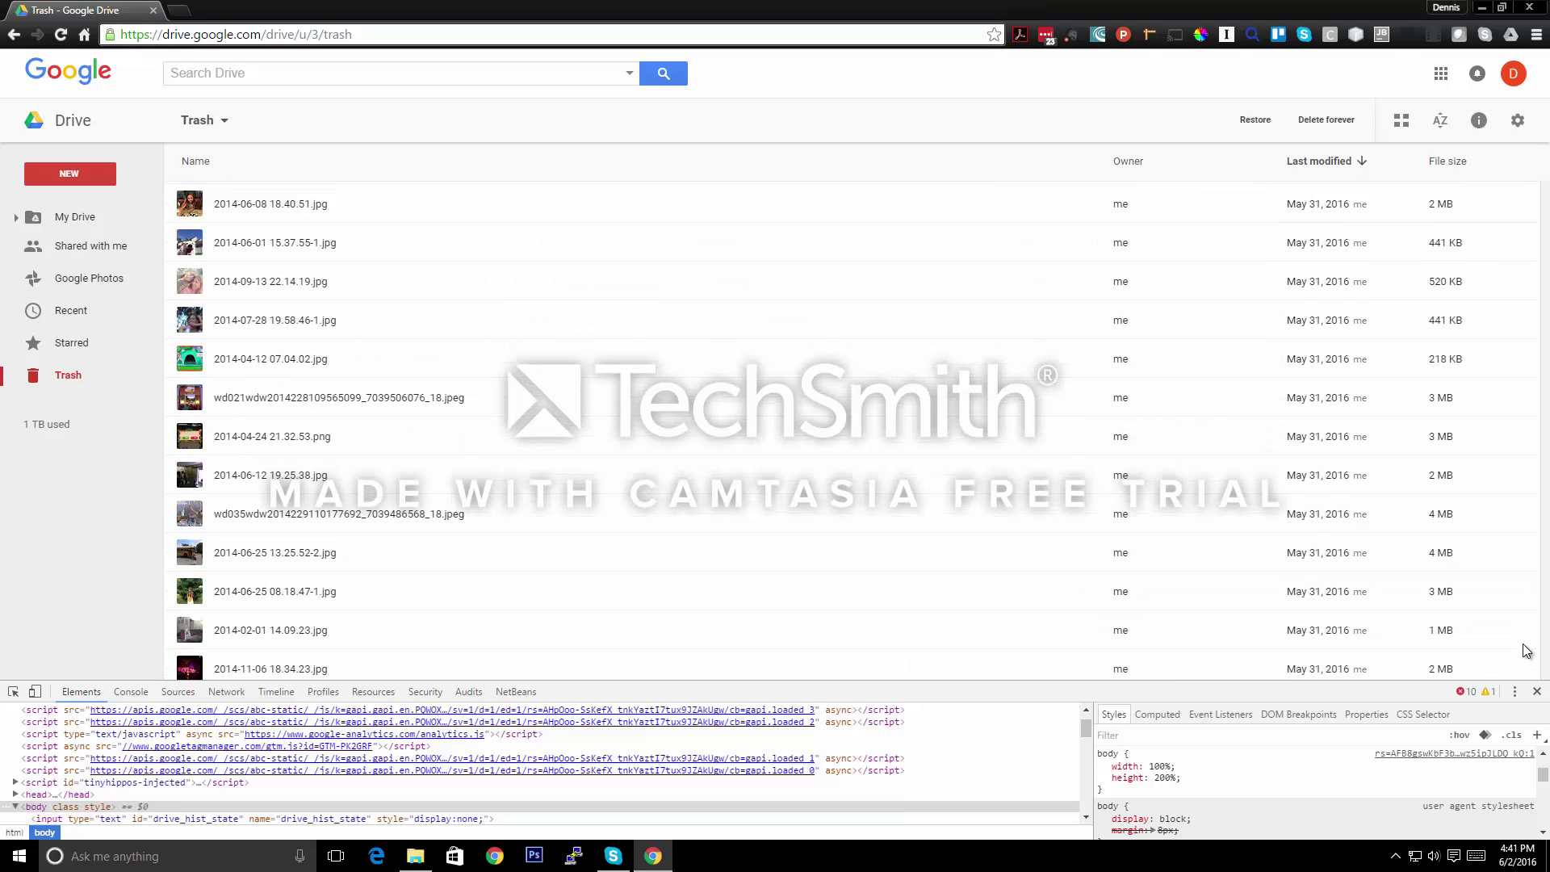
scroll(1526, 649, down, 10)
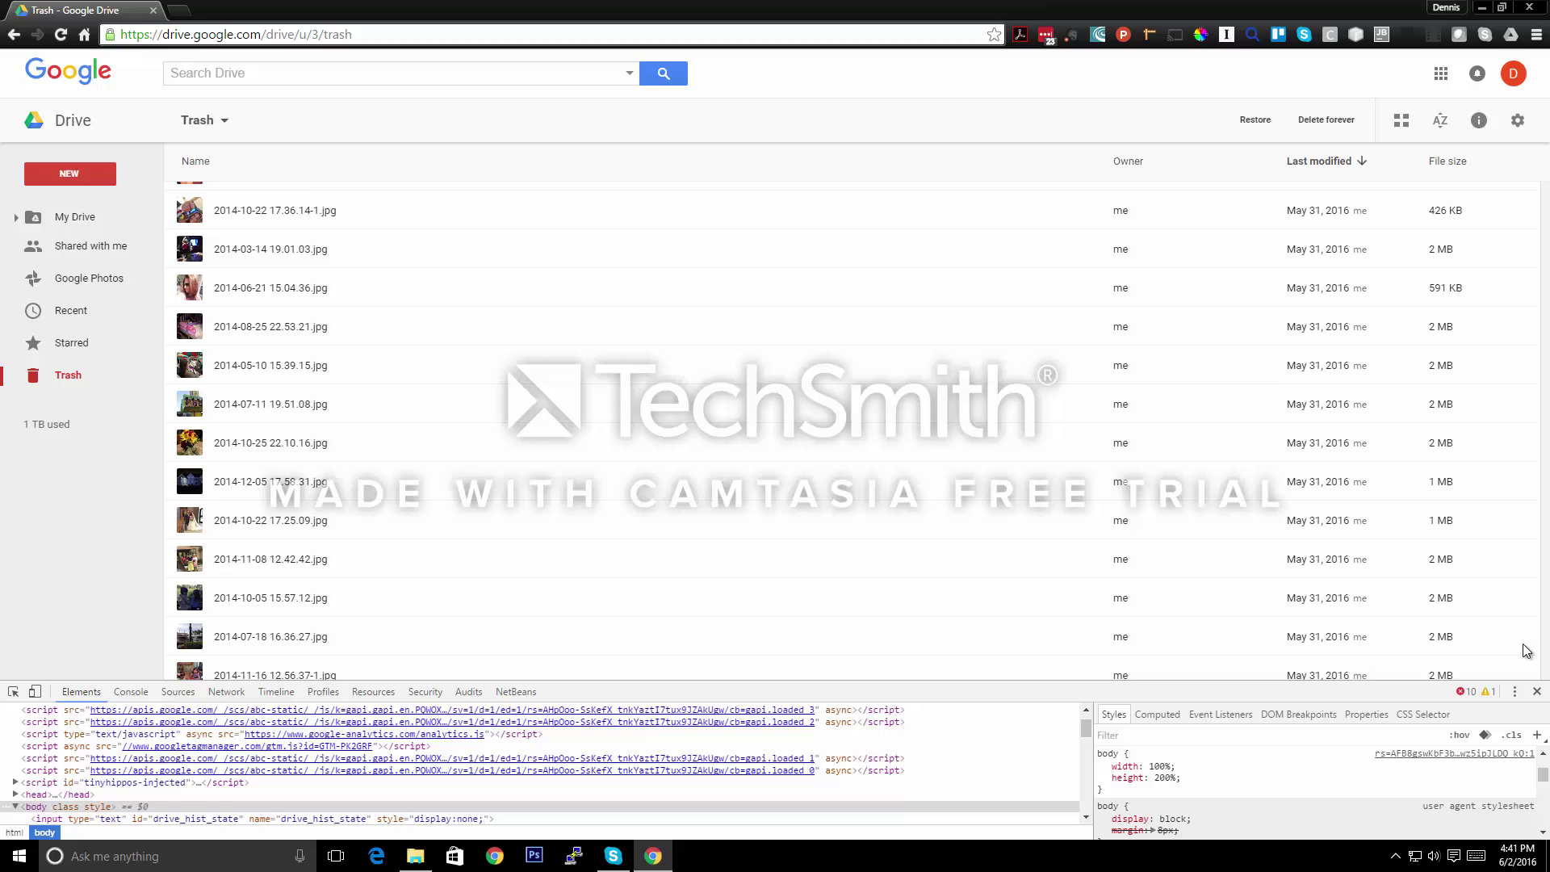
scroll(1526, 650, down, 4)
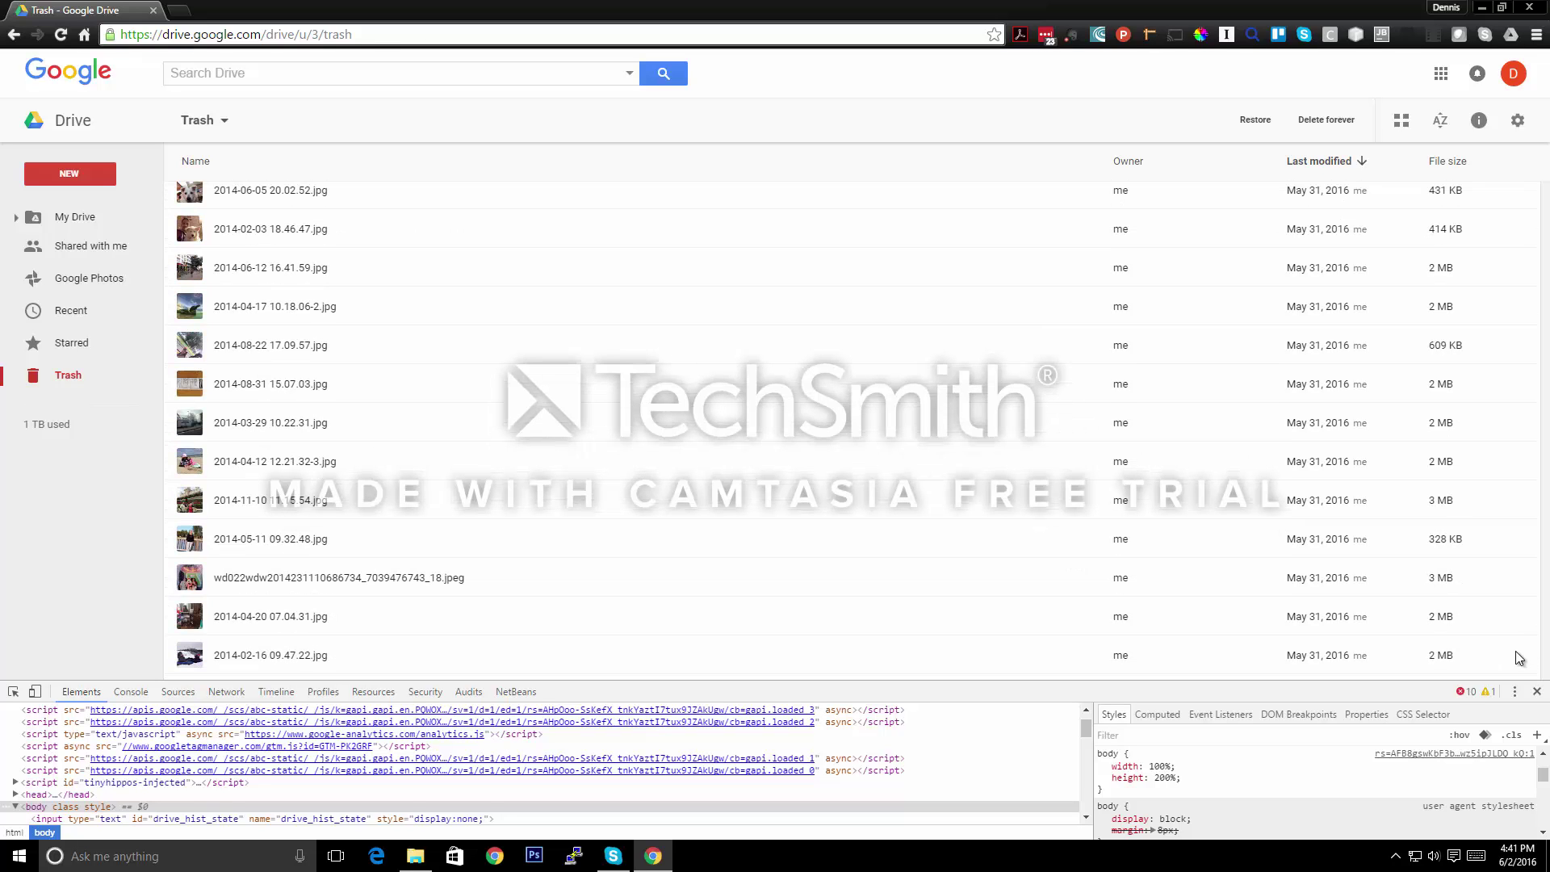
- Select all remaining Trash files with Ctrl+A and choose Restore from the right-click menu
key(ctrl+a)
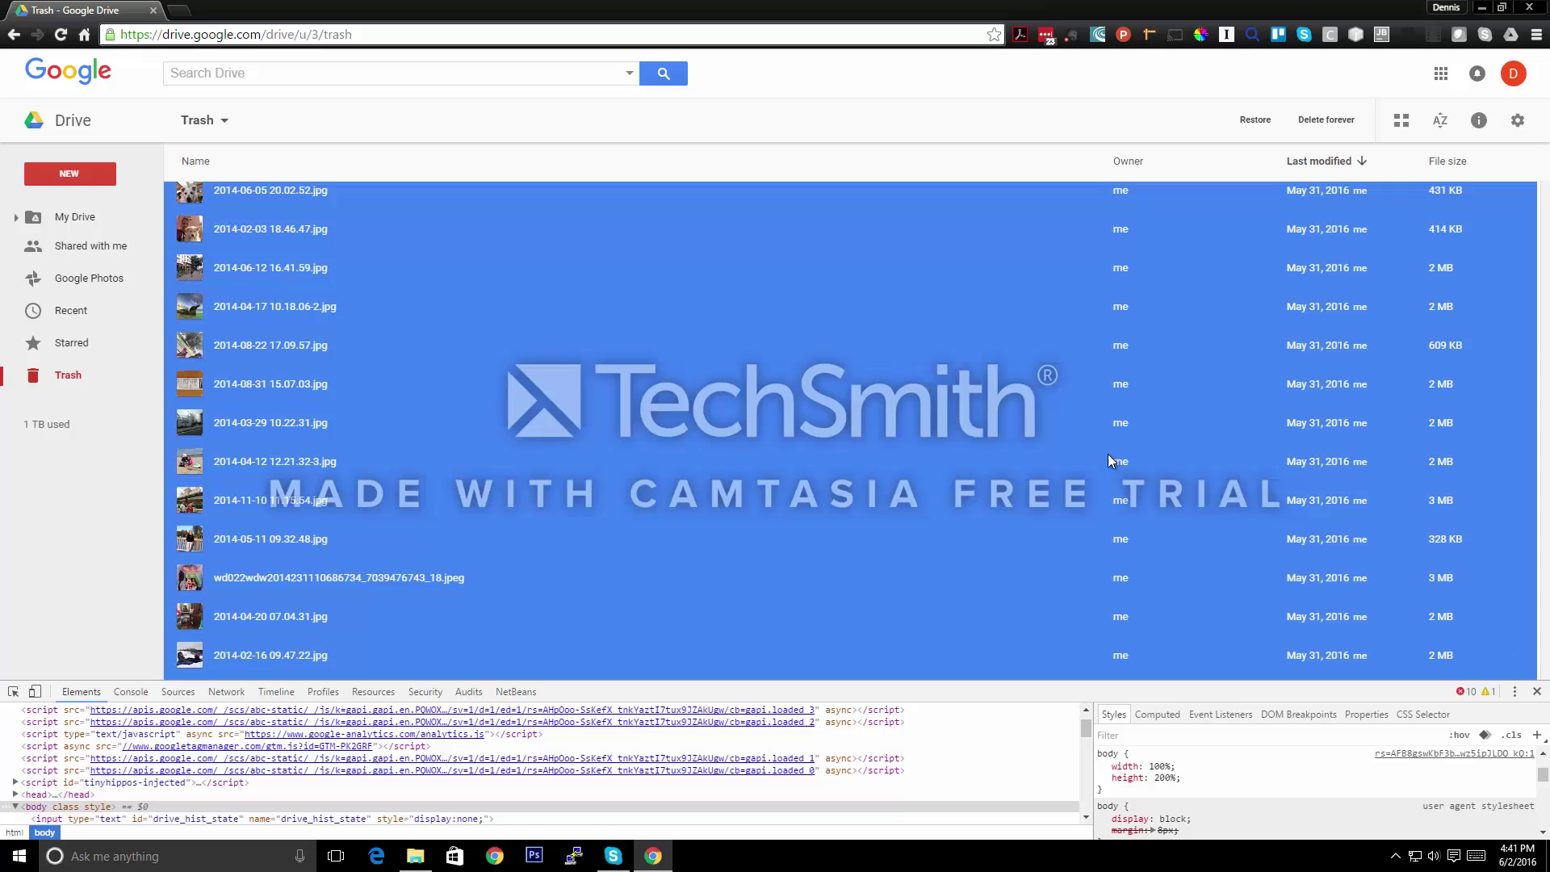
right_click(227, 583)
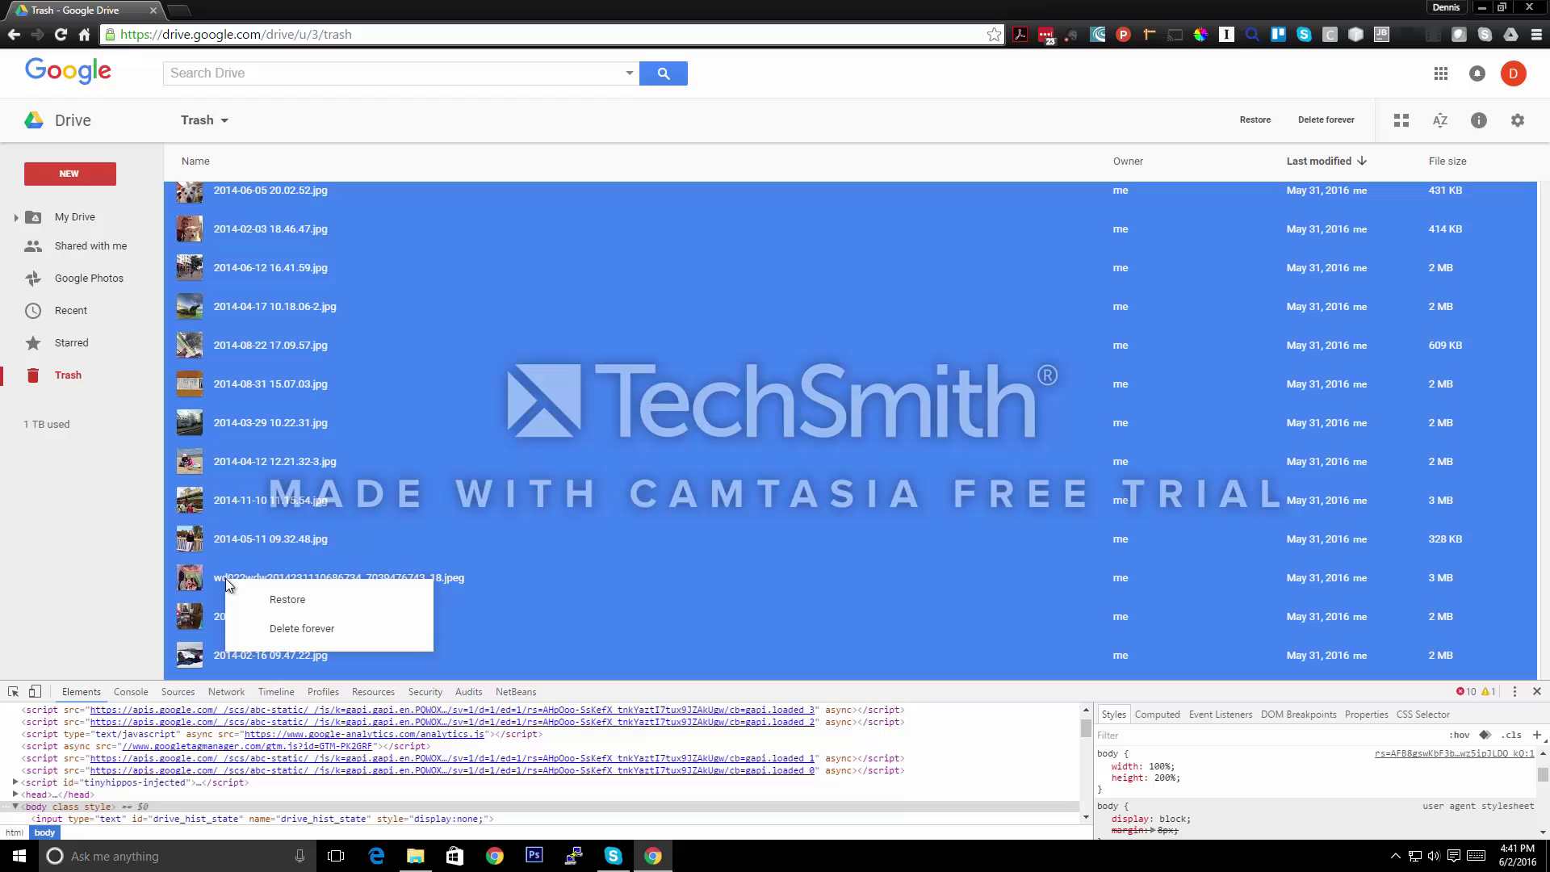
click(288, 602)
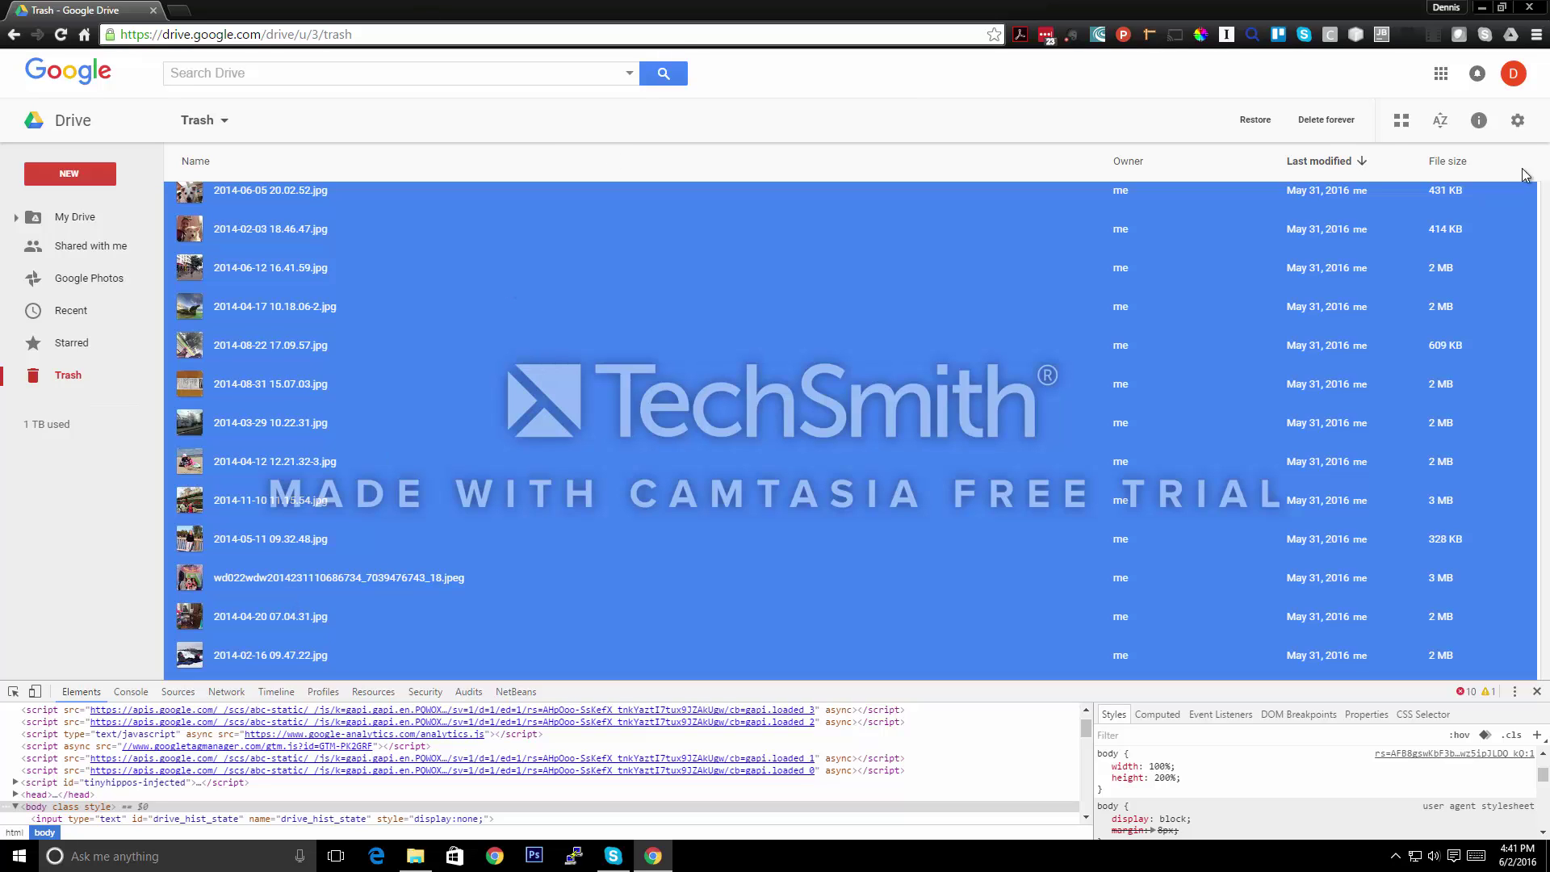
- Restore the 750 files, reset the body height to 100%, and go to My Drive
click(1257, 130)
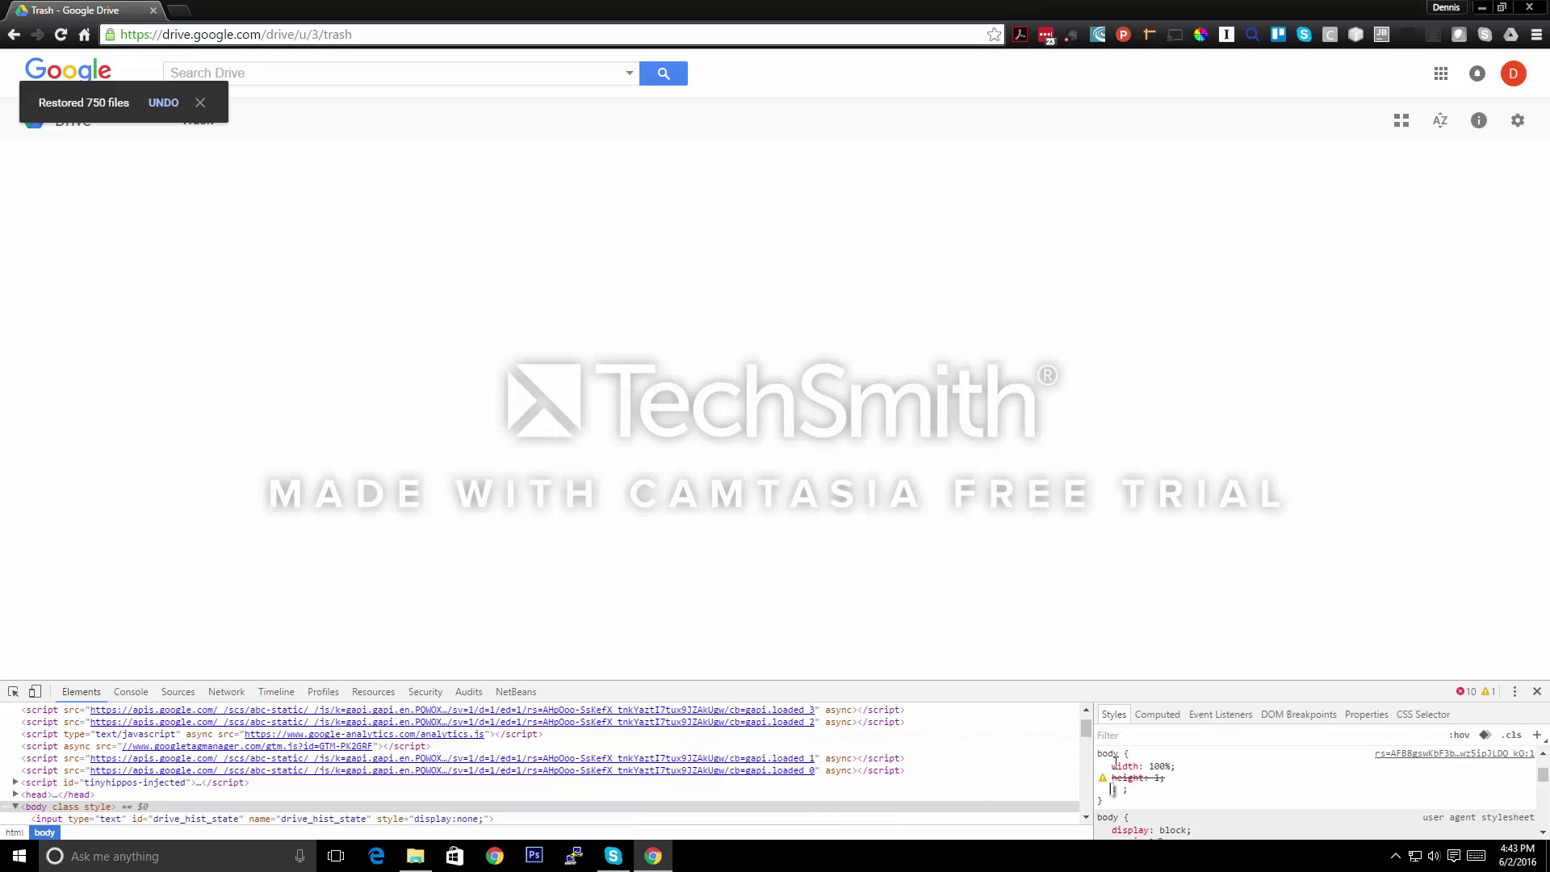
click(1157, 778)
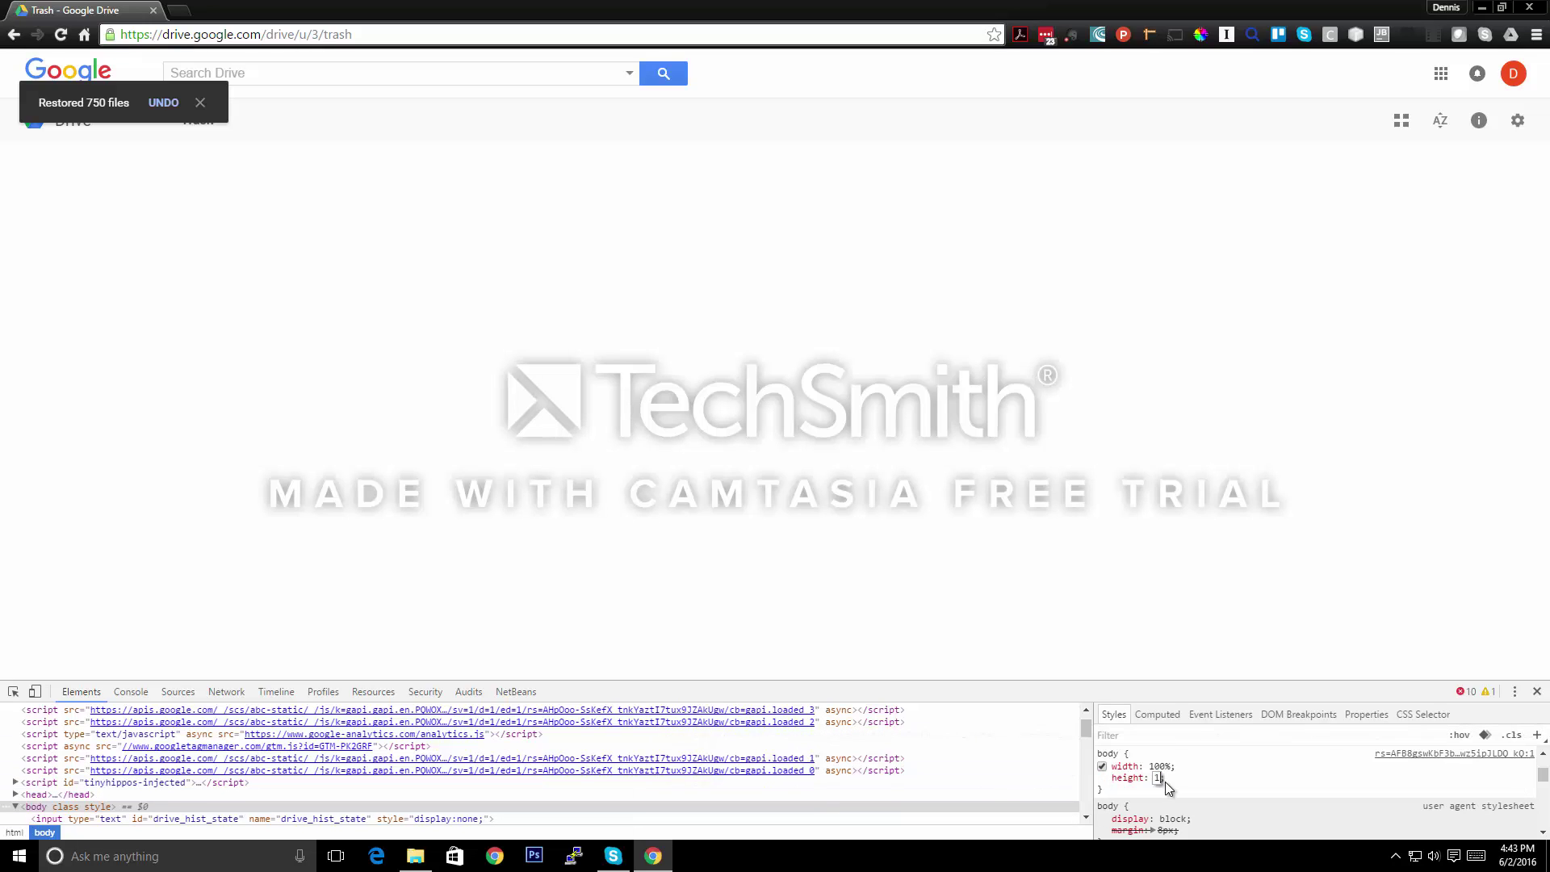
text(100%)
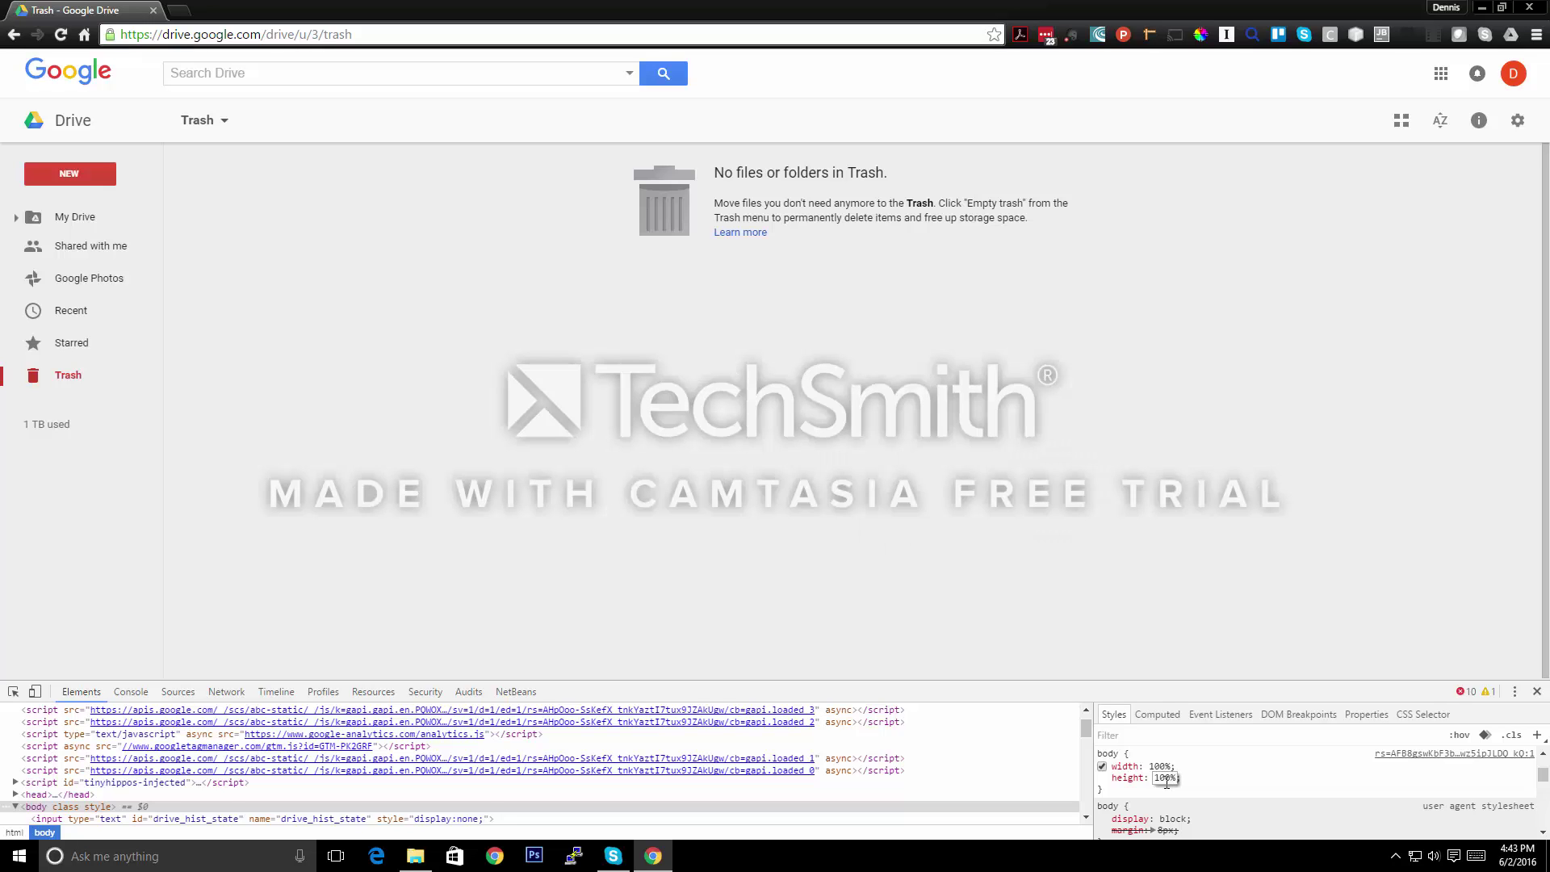
key(Return)
click(129, 218)
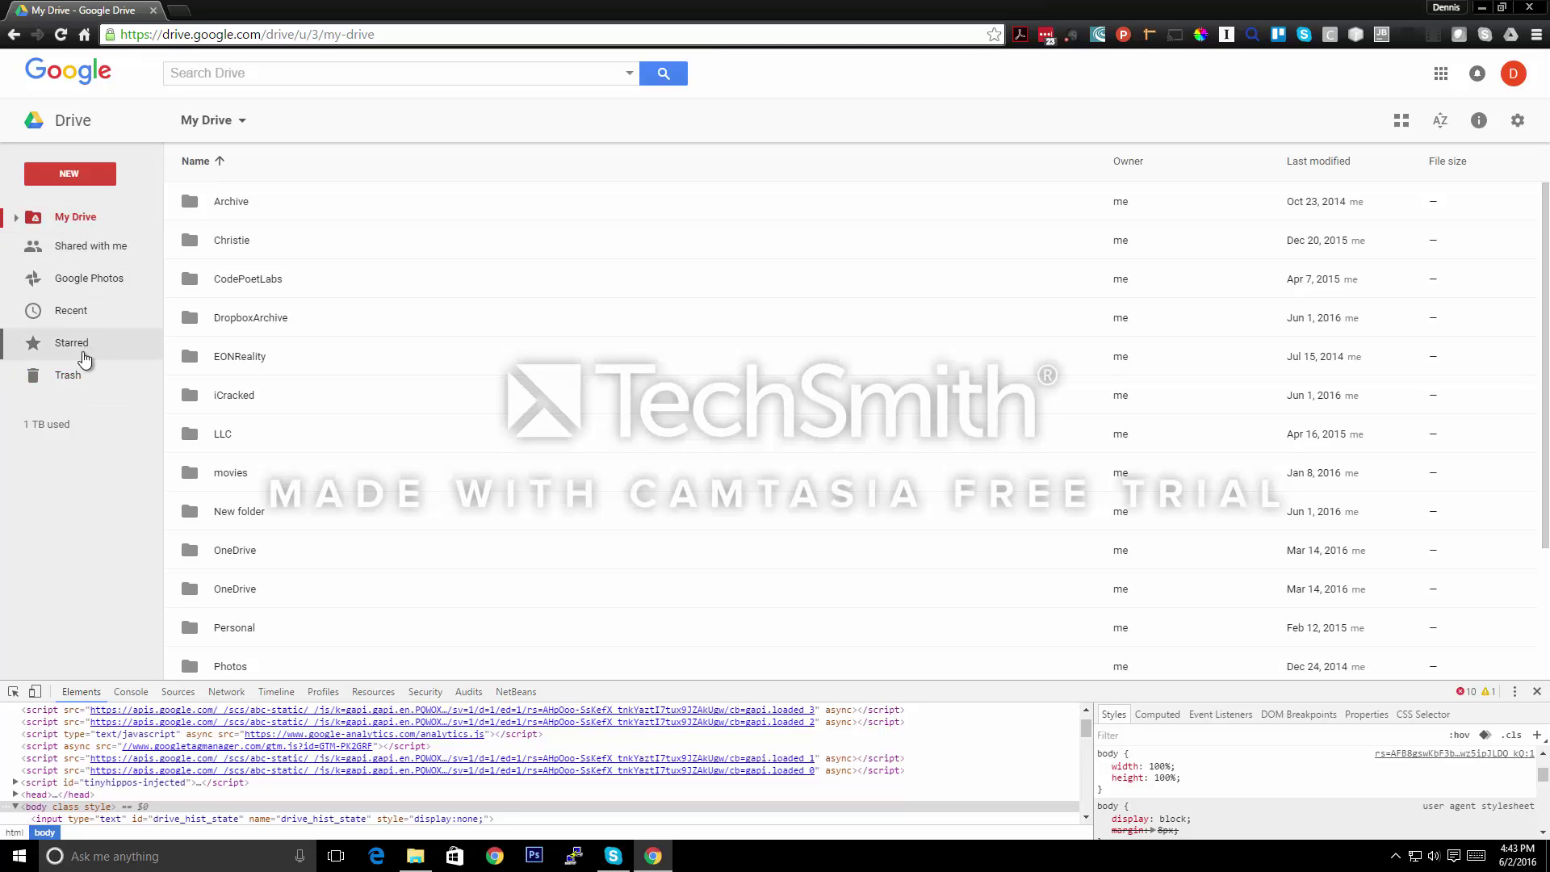